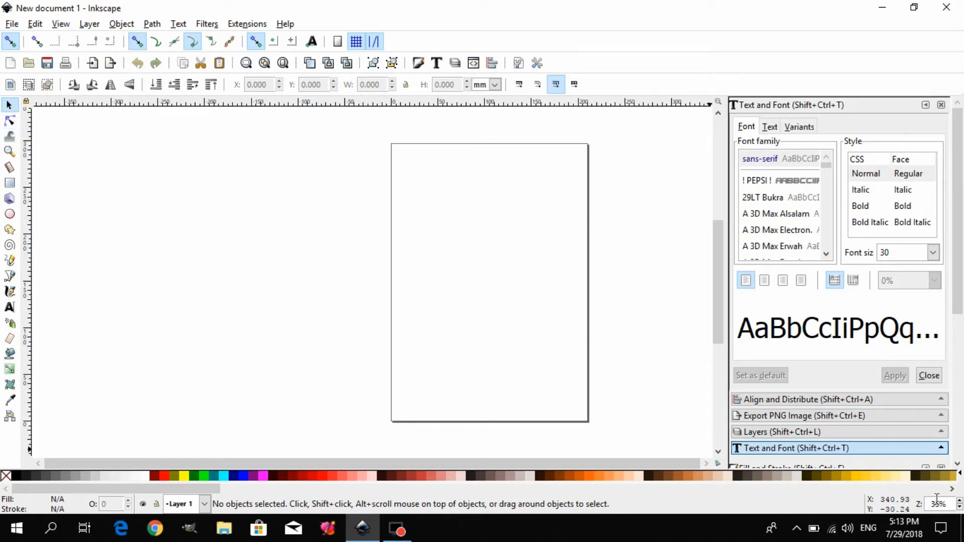
Draw a circle with a radius of about 24 mm in the page's upper right area and fill it orange.
double_click(937, 502)
text(100)
key(Return)
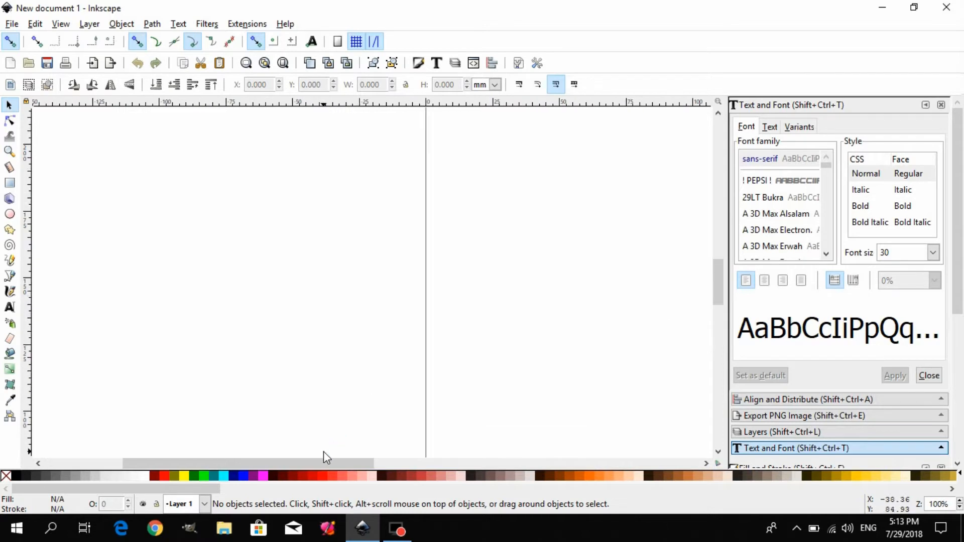
drag(321, 460, 429, 445)
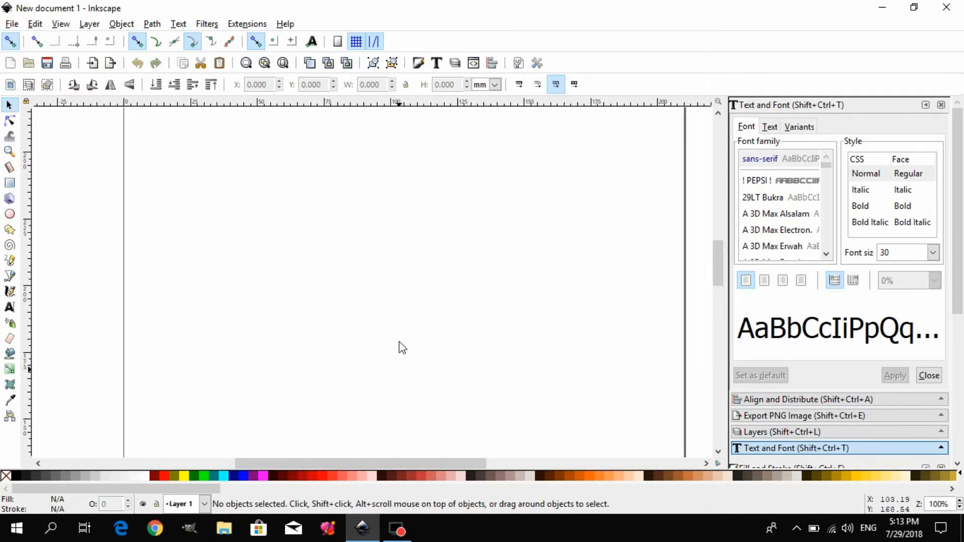
scroll(401, 347, up, 2)
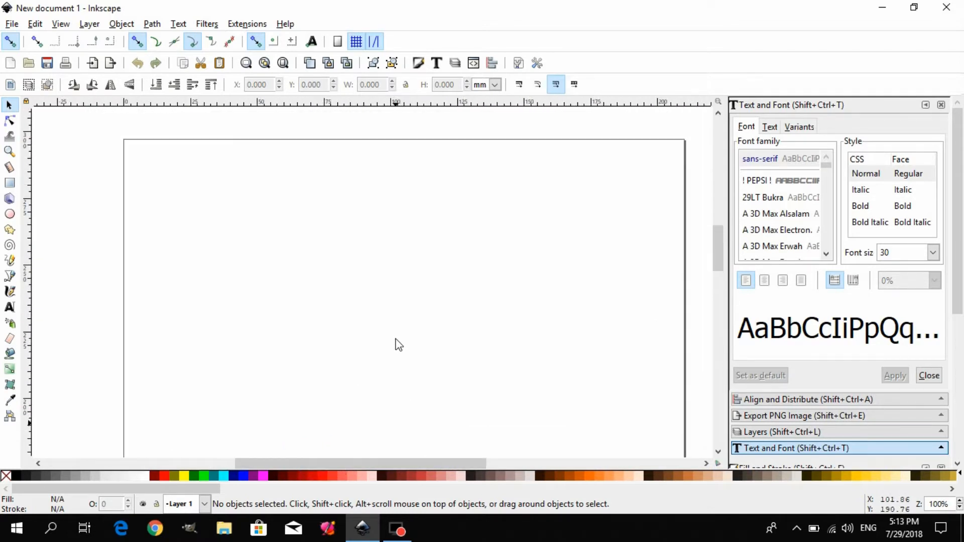
click(10, 215)
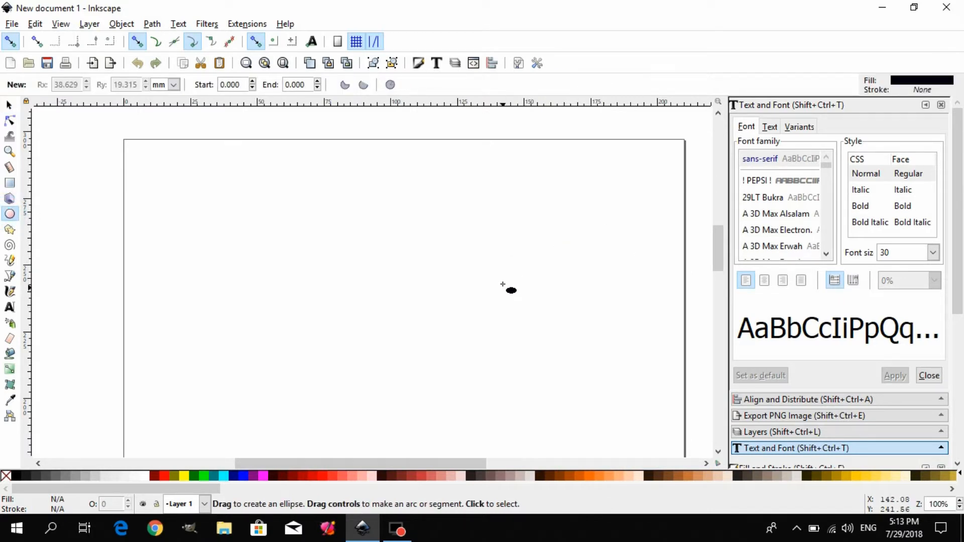
mouse_move(510, 256)
mouse_down()
mouse_move(495, 290)
mouse_move(447, 322)
mouse_up()
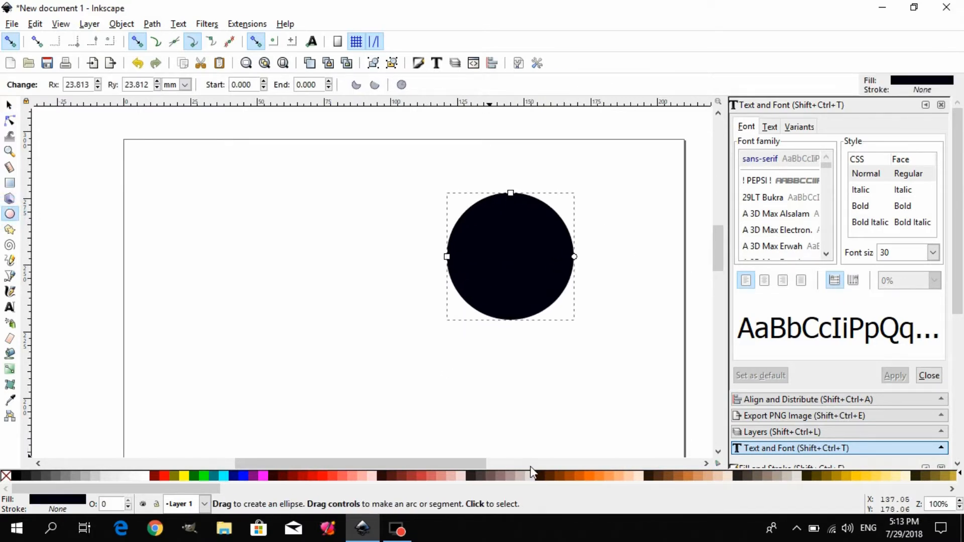
click(589, 476)
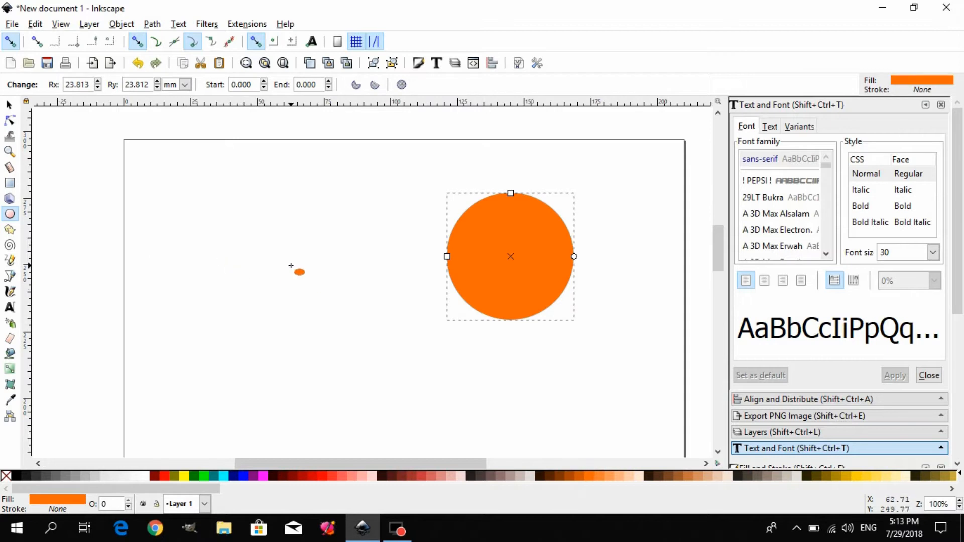
Set the Tweak tool's force to 56 and push the orange circle around the page in the mode that moves objects in any direction.
click(8, 139)
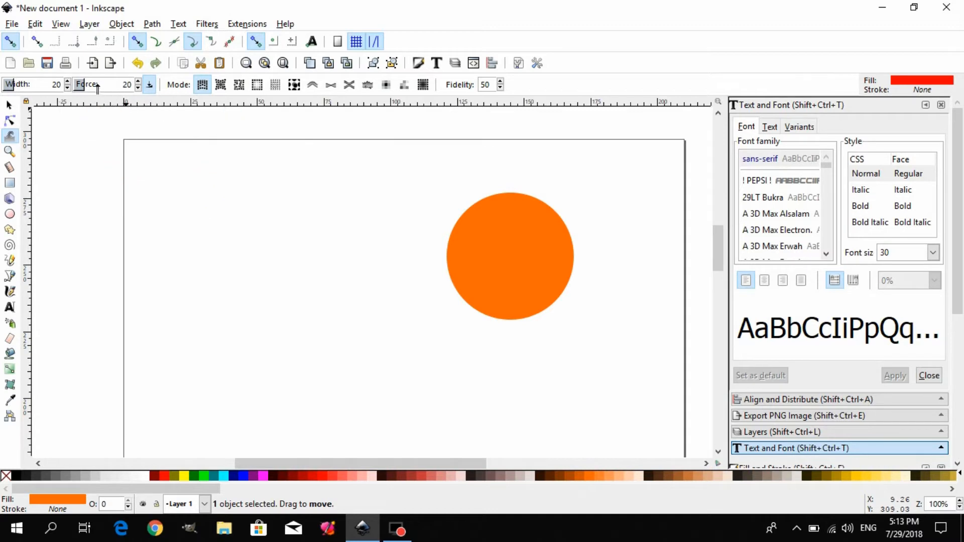
drag(98, 84, 89, 81)
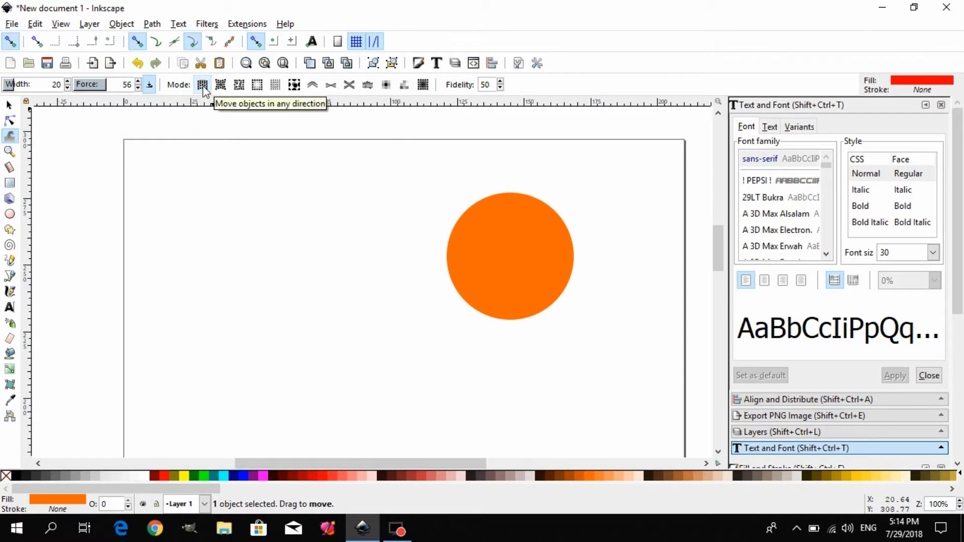
drag(372, 237, 482, 273)
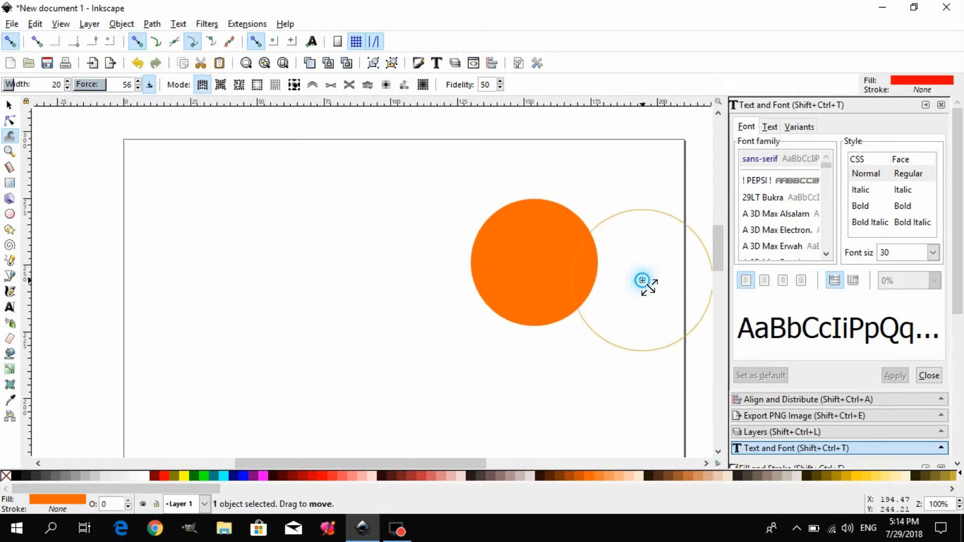
mouse_move(643, 279)
mouse_down()
mouse_move(515, 286)
mouse_move(448, 186)
mouse_move(355, 286)
mouse_up()
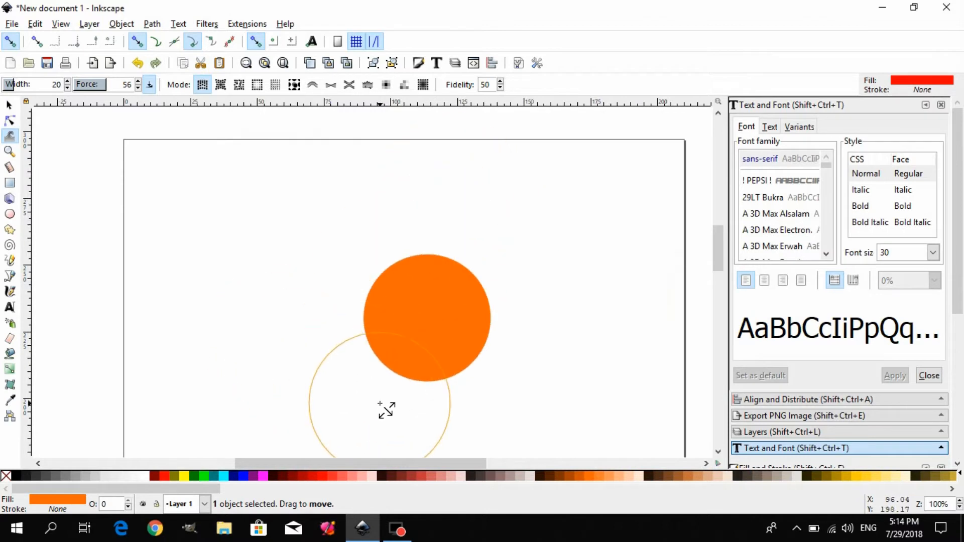
drag(387, 408, 431, 334)
drag(581, 254, 390, 301)
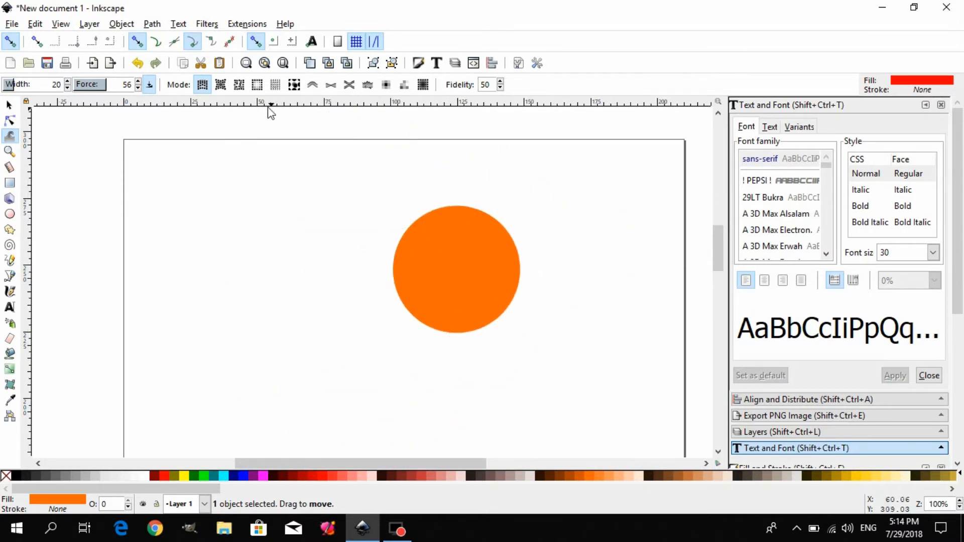
Pull the circle toward the cursor with the Tweak tool's move-in mode, shifting it left and then down.
click(219, 86)
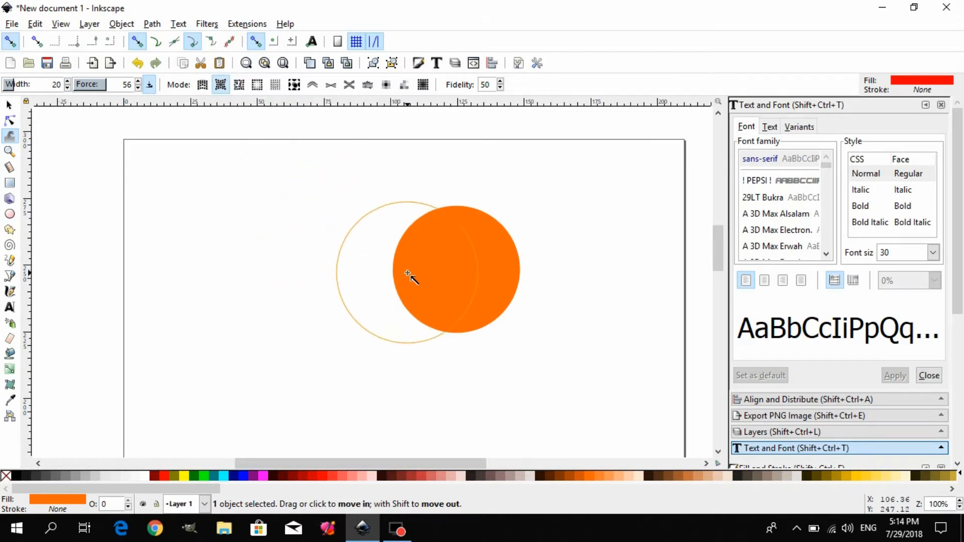
mouse_move(413, 275)
mouse_down()
mouse_move(344, 311)
mouse_move(490, 311)
mouse_move(494, 270)
mouse_move(343, 240)
mouse_move(405, 264)
mouse_move(389, 272)
mouse_move(377, 248)
mouse_move(435, 291)
mouse_move(376, 256)
mouse_up()
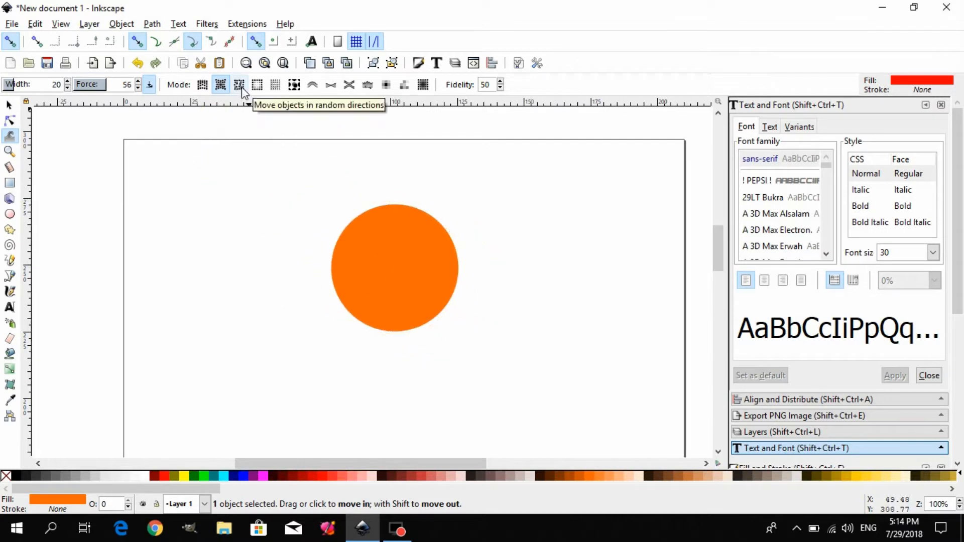
mouse_move(384, 262)
mouse_down()
mouse_move(507, 297)
mouse_move(431, 309)
mouse_move(365, 281)
mouse_move(399, 294)
mouse_move(451, 289)
mouse_move(336, 280)
mouse_move(292, 264)
mouse_move(466, 308)
mouse_move(434, 240)
mouse_move(402, 273)
mouse_move(427, 309)
mouse_up()
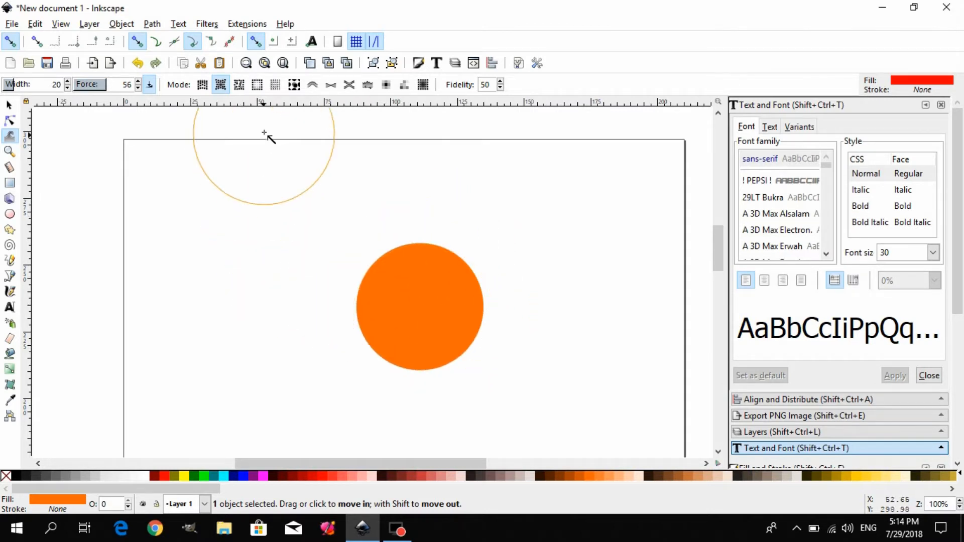
Scale the circle down to about 45 mm wide with the Tweak tool's scale mode.
click(258, 85)
click(402, 309)
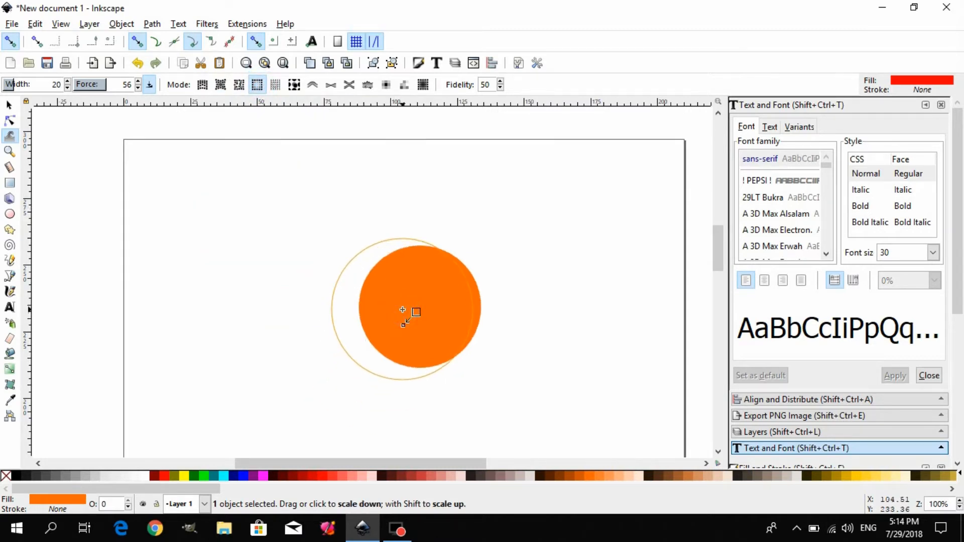
mouse_move(402, 310)
mouse_down()
mouse_move(409, 331)
mouse_move(419, 308)
mouse_move(435, 308)
mouse_move(424, 316)
mouse_up()
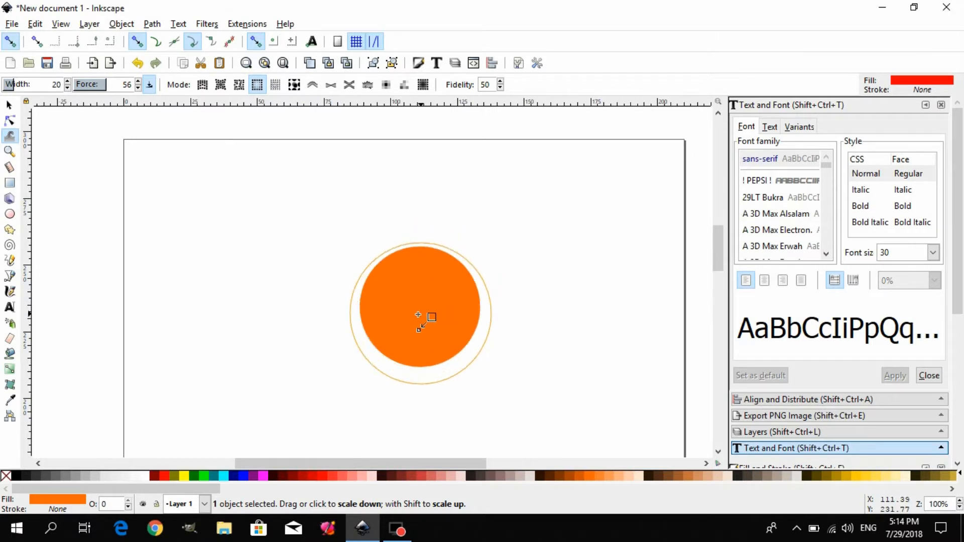
Delete the circle and draw an orange five-pointed star about 45 mm wide in the upper middle of the page.
click(10, 106)
key(Delete)
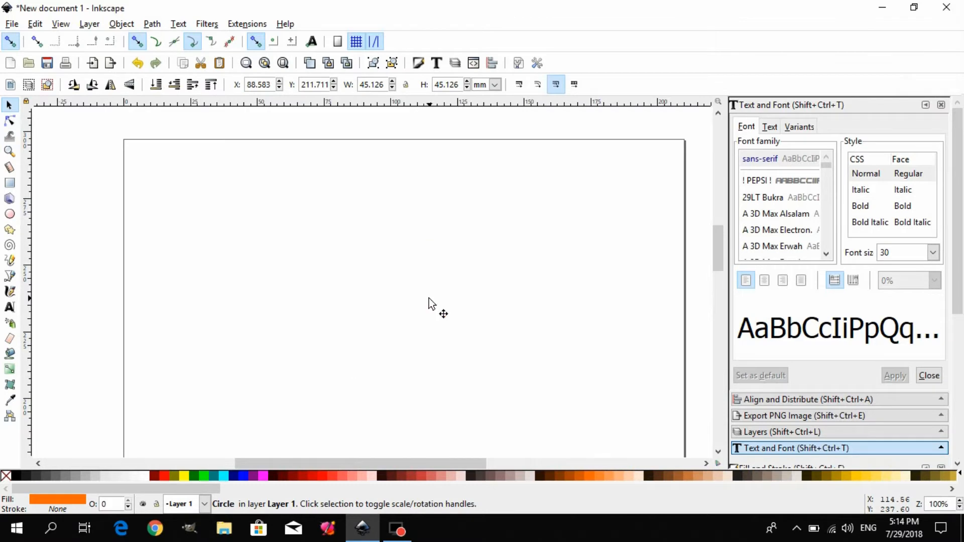
click(10, 231)
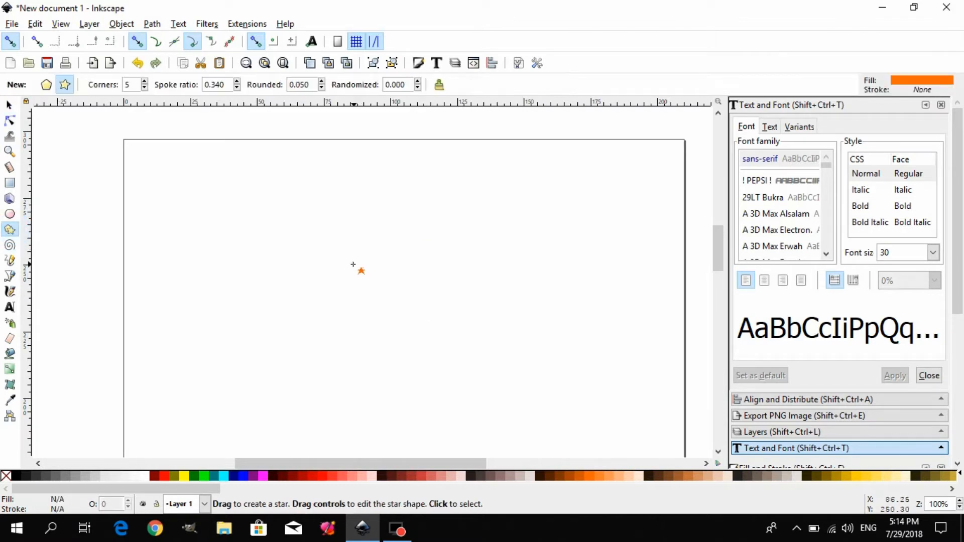
drag(372, 257, 340, 312)
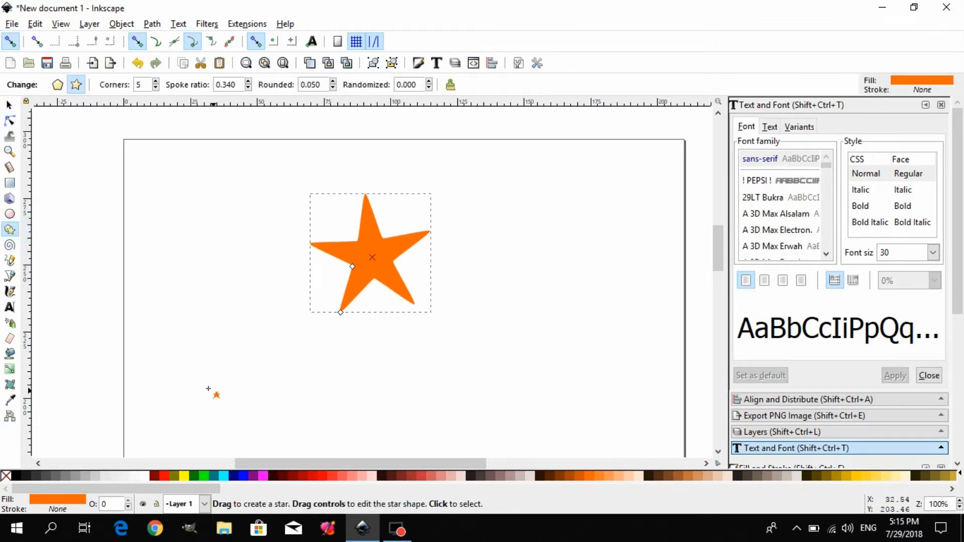
Rotate the star clockwise with the Tweak tool's rotate mode.
click(10, 141)
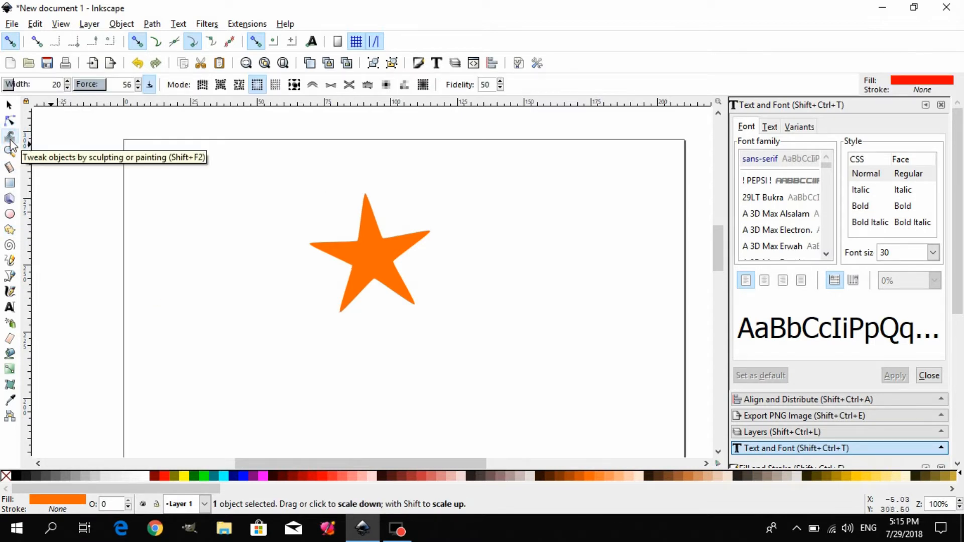
click(275, 85)
mouse_move(357, 237)
mouse_down()
mouse_move(377, 258)
mouse_move(355, 218)
mouse_move(382, 251)
mouse_move(382, 259)
mouse_move(358, 222)
mouse_move(370, 279)
mouse_move(385, 229)
mouse_move(380, 253)
mouse_up()
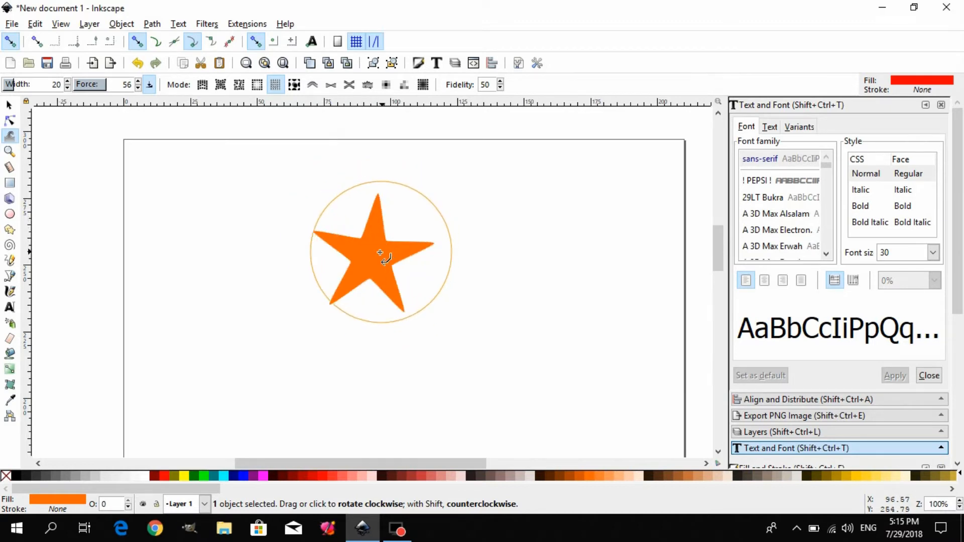
Duplicate the star in place many times with the Tweak tool's duplicate mode and move the stack of stars to the right.
click(294, 85)
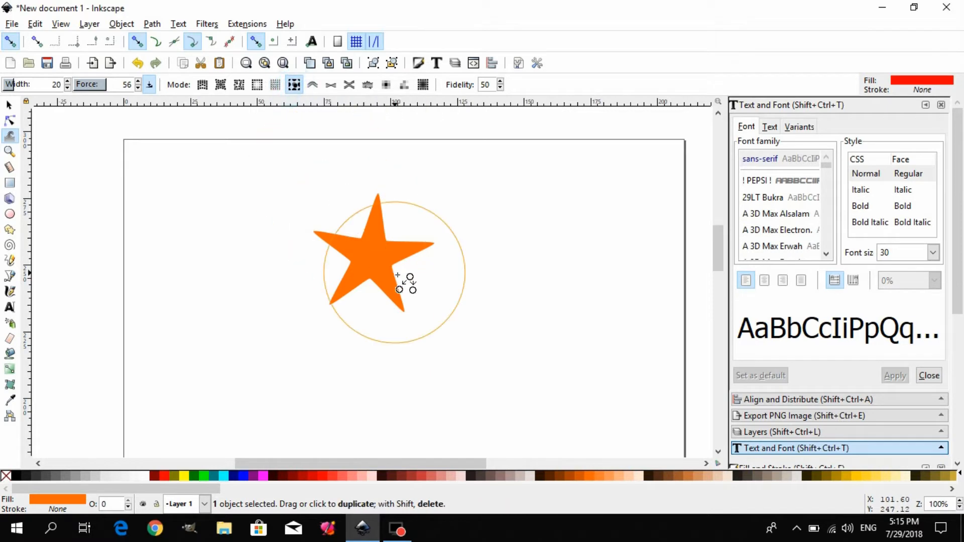
drag(273, 281, 50, 242)
click(7, 107)
drag(375, 259, 510, 311)
drag(495, 295, 419, 235)
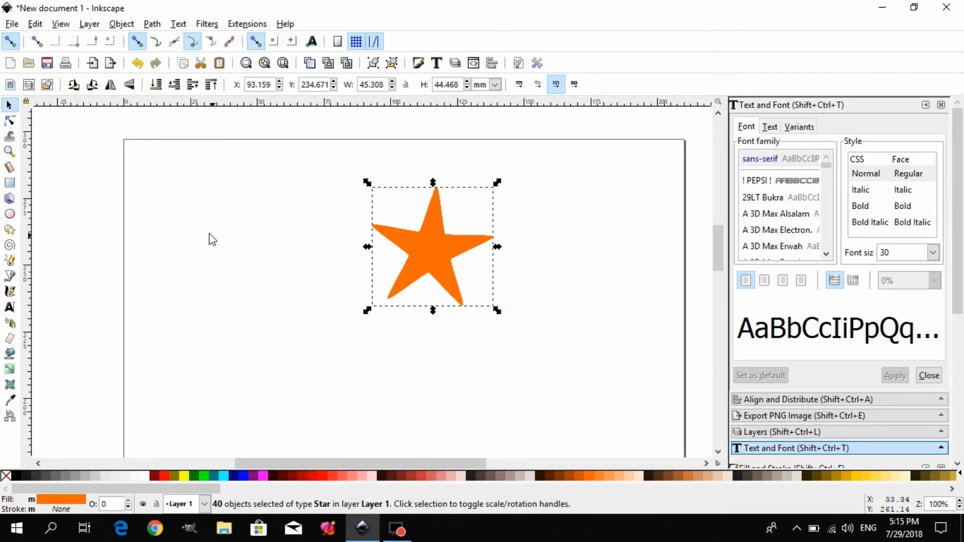
Move individual star copies off the stack and spread them across the page.
click(194, 226)
drag(431, 248, 288, 310)
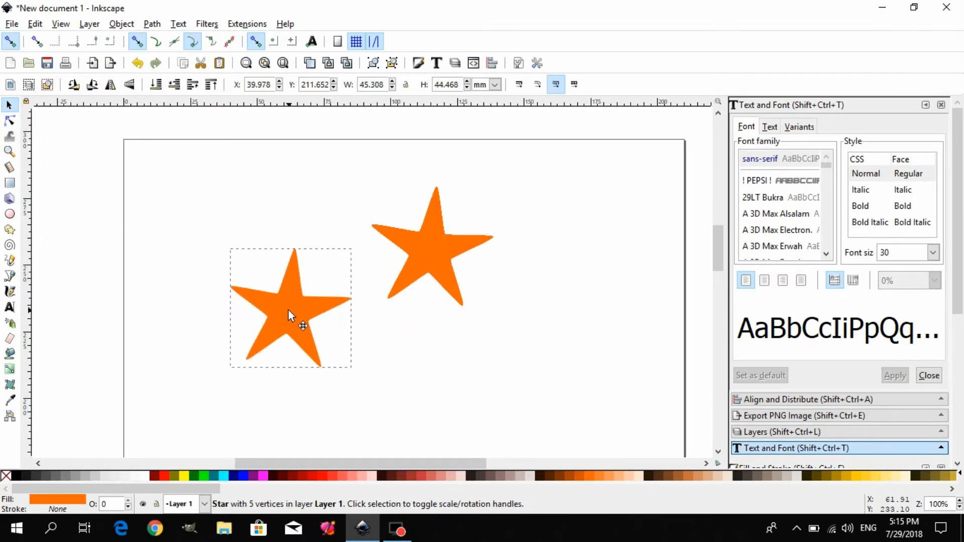
drag(425, 251, 467, 359)
drag(464, 251, 614, 272)
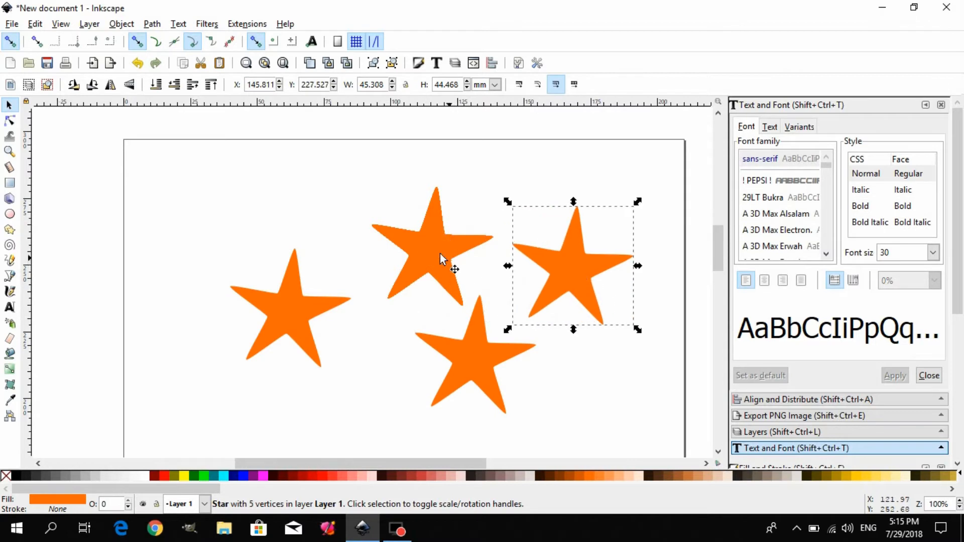
drag(432, 254, 548, 183)
drag(426, 248, 361, 385)
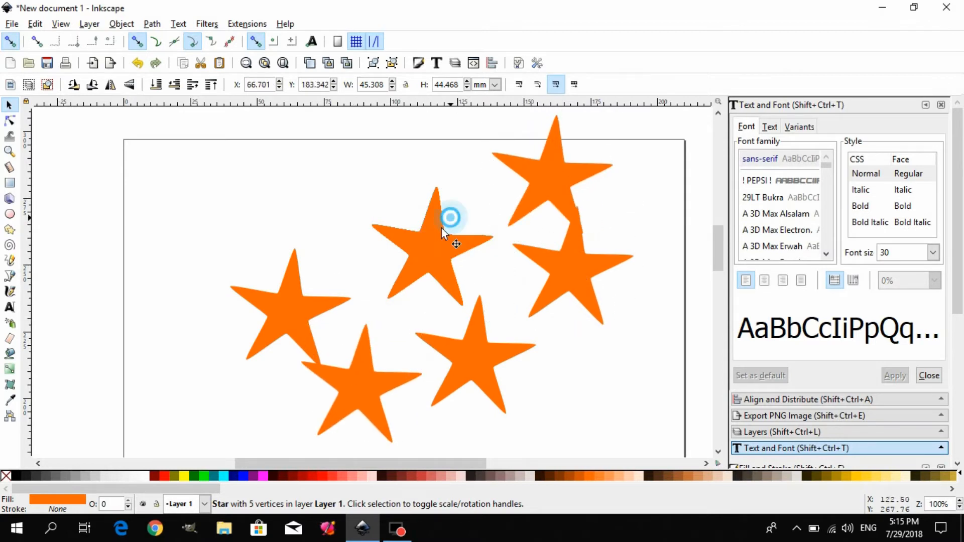
drag(441, 228, 301, 315)
drag(439, 246, 167, 275)
drag(436, 246, 283, 355)
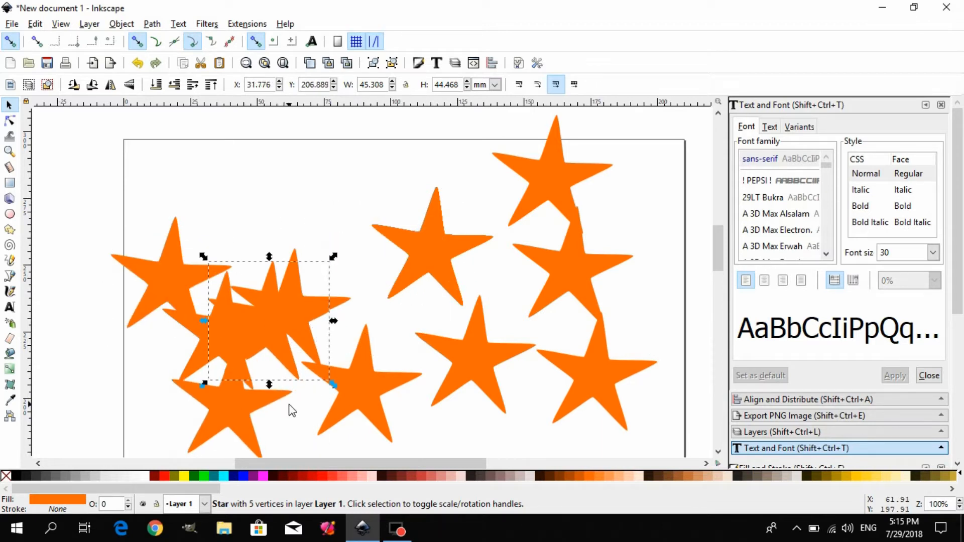
Delete all the stars and draw a single new orange five-pointed star in the upper middle of the page.
key(ctrl+a)
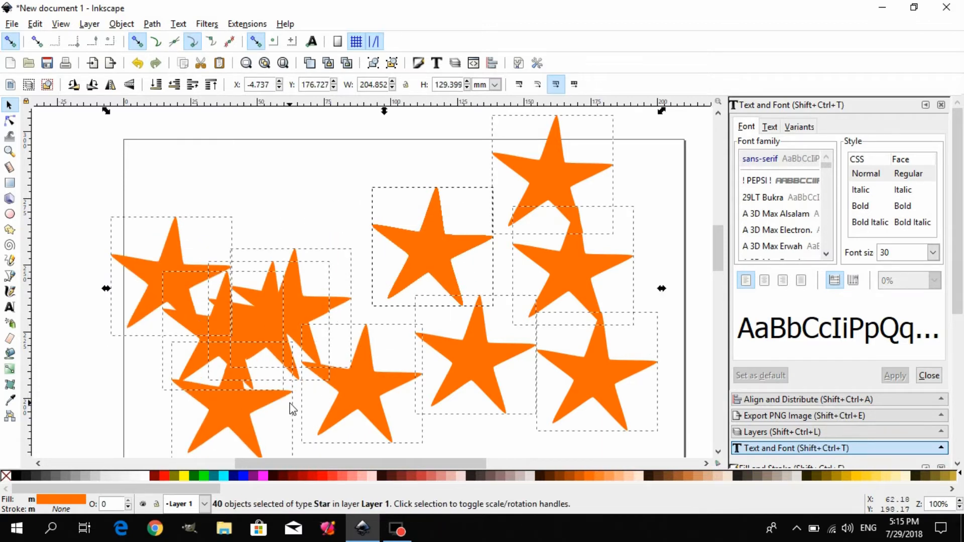
key(Delete)
click(9, 230)
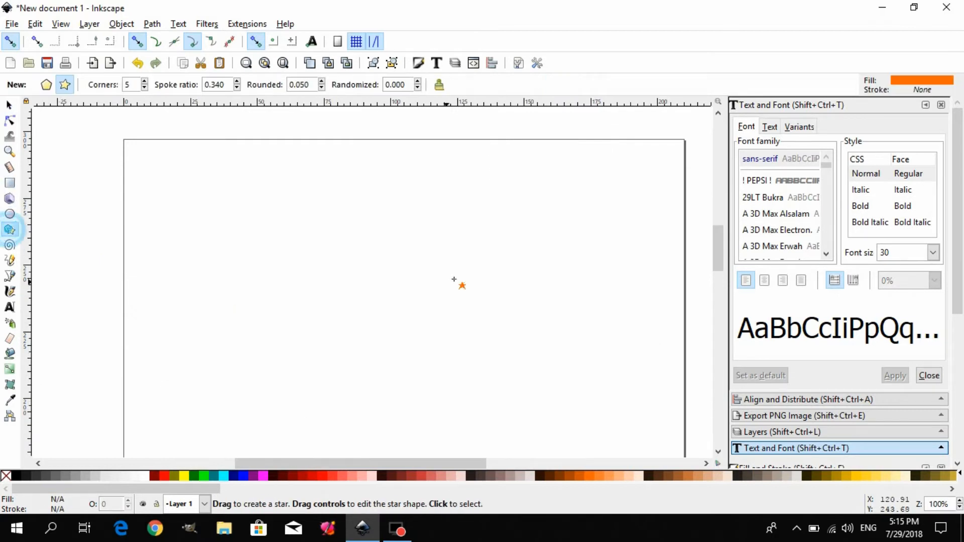
drag(442, 241, 407, 307)
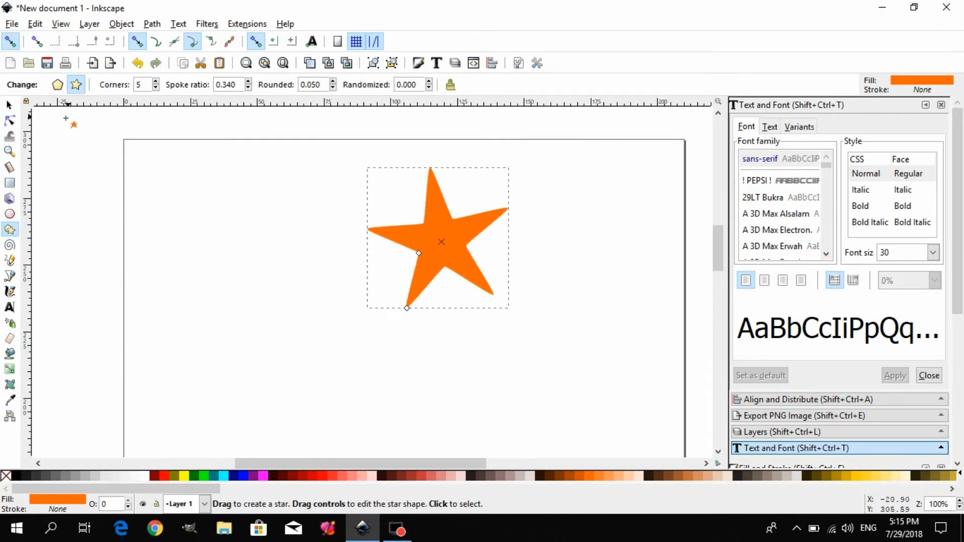
Distort the star's outline with the Tweak tool's push-paths mode, and delete the distorted shape.
click(10, 136)
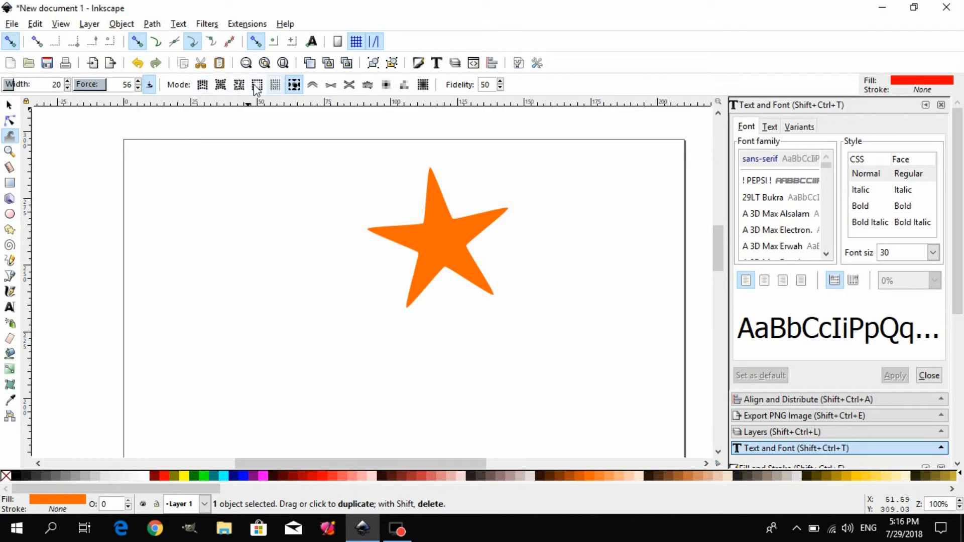
click(312, 86)
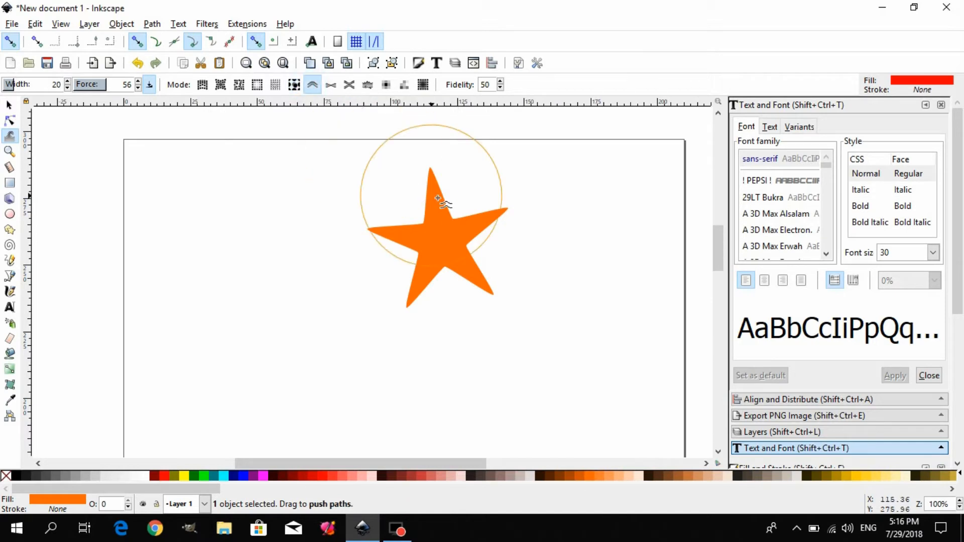
mouse_move(409, 182)
mouse_down()
mouse_move(452, 241)
mouse_move(446, 208)
mouse_move(467, 263)
mouse_move(408, 248)
mouse_move(434, 228)
mouse_move(492, 307)
mouse_move(455, 294)
mouse_move(569, 401)
mouse_move(490, 343)
mouse_move(458, 280)
mouse_move(381, 326)
mouse_move(391, 228)
mouse_move(213, 271)
mouse_move(464, 254)
mouse_move(355, 209)
mouse_move(439, 218)
mouse_move(523, 176)
mouse_move(439, 223)
mouse_up()
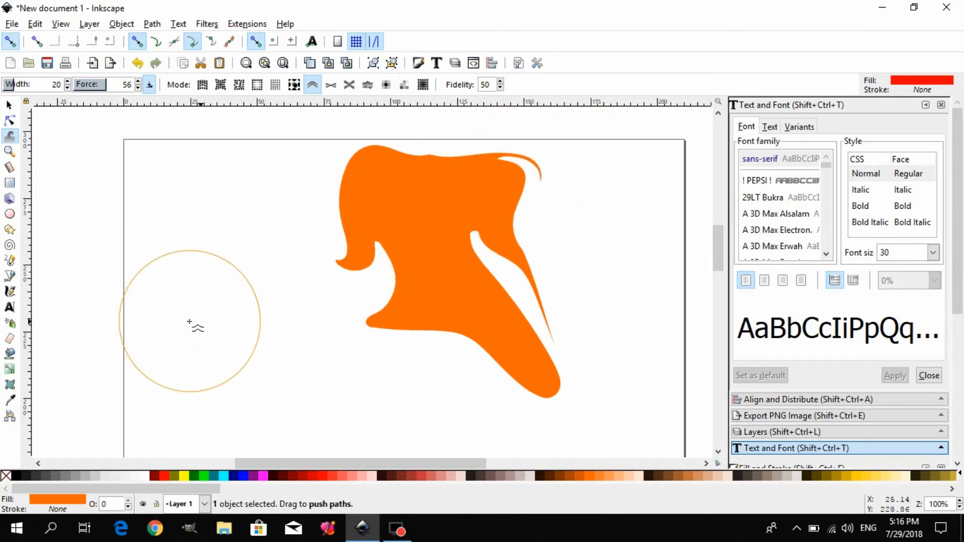
click(9, 104)
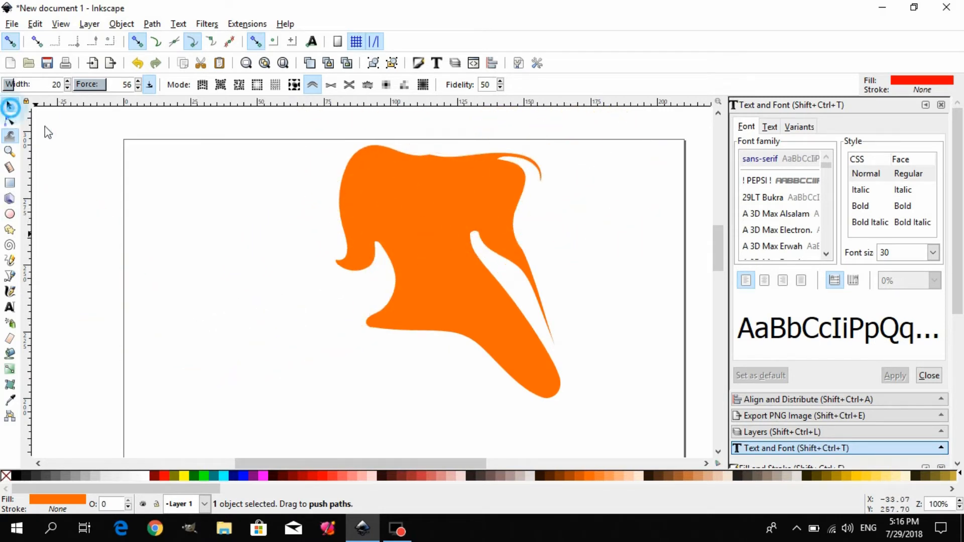
key(Delete)
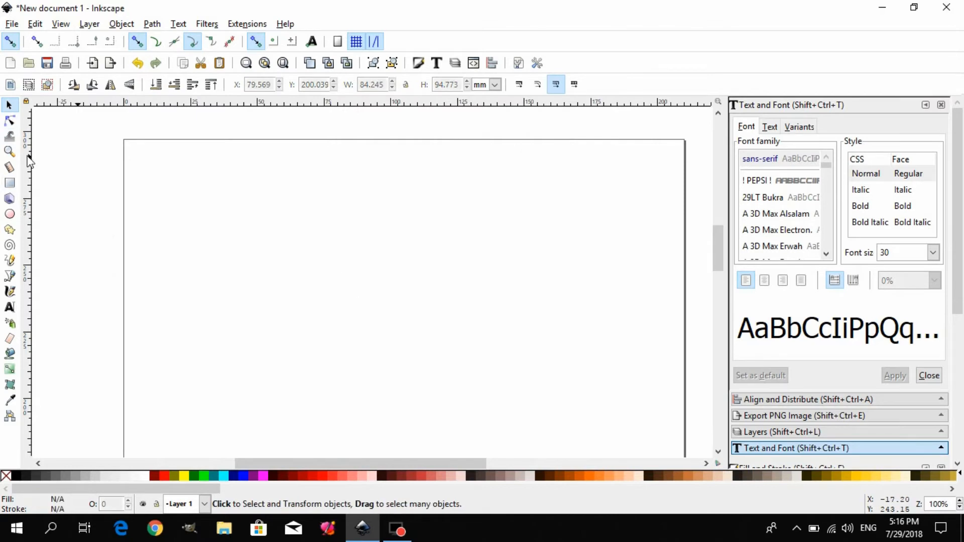
Draw an orange circle with a radius of about 20 mm and stretch it out on both sides with the Tweak tool's push-paths mode.
click(11, 216)
drag(460, 284, 406, 343)
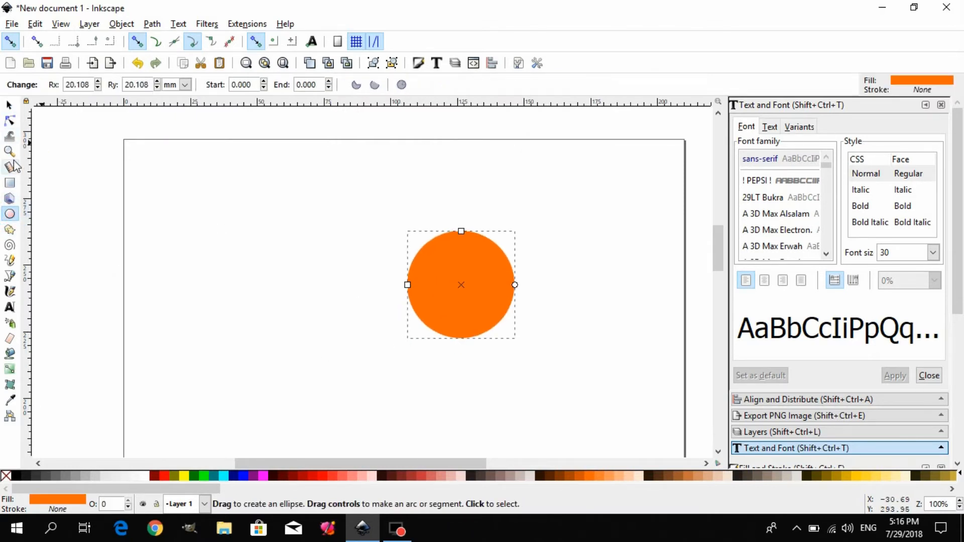
click(10, 138)
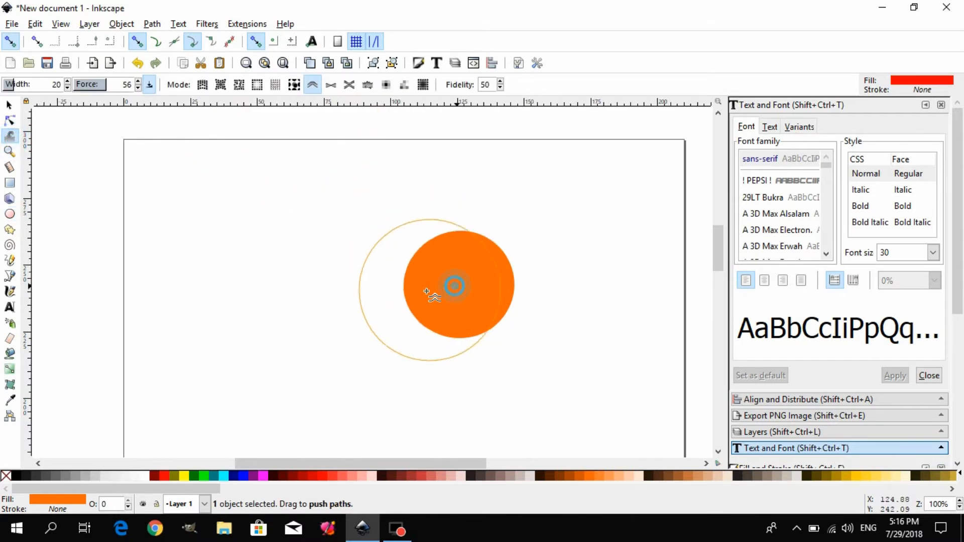
mouse_move(441, 286)
mouse_down()
mouse_move(356, 295)
mouse_move(512, 300)
mouse_move(536, 253)
mouse_move(479, 245)
mouse_move(399, 285)
mouse_move(410, 305)
mouse_move(473, 333)
mouse_move(642, 266)
mouse_move(576, 297)
mouse_up()
mouse_move(436, 309)
mouse_down()
mouse_move(370, 304)
mouse_move(263, 256)
mouse_move(284, 237)
mouse_move(418, 288)
mouse_move(366, 239)
mouse_move(388, 317)
mouse_move(472, 275)
mouse_move(432, 254)
mouse_move(354, 290)
mouse_move(291, 300)
mouse_move(501, 225)
mouse_move(572, 229)
mouse_move(529, 228)
mouse_move(622, 257)
mouse_move(528, 343)
mouse_move(400, 354)
mouse_move(395, 326)
mouse_move(292, 351)
mouse_move(315, 323)
mouse_move(274, 318)
mouse_up()
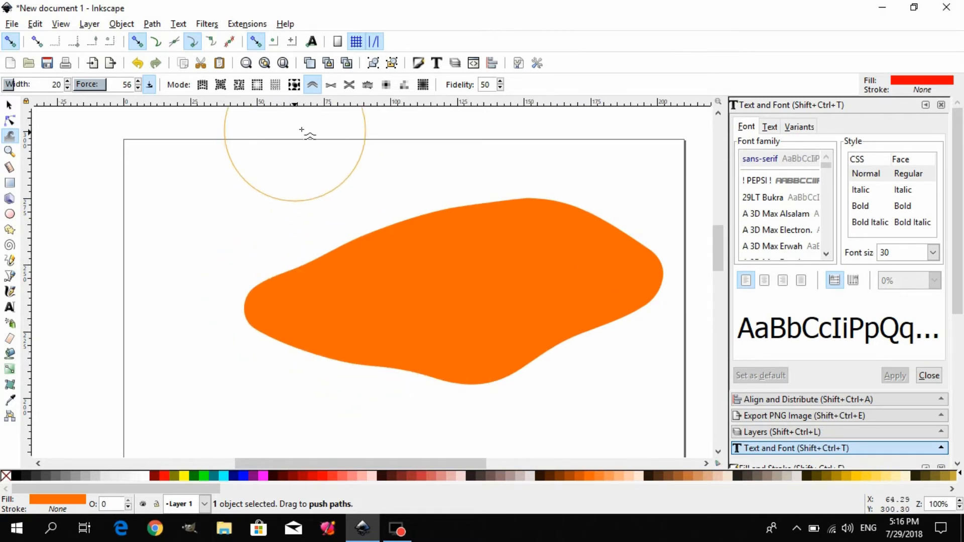
Shrink the stretched shape with the Tweak tool's inset mode until only three separate fragments remain.
click(330, 86)
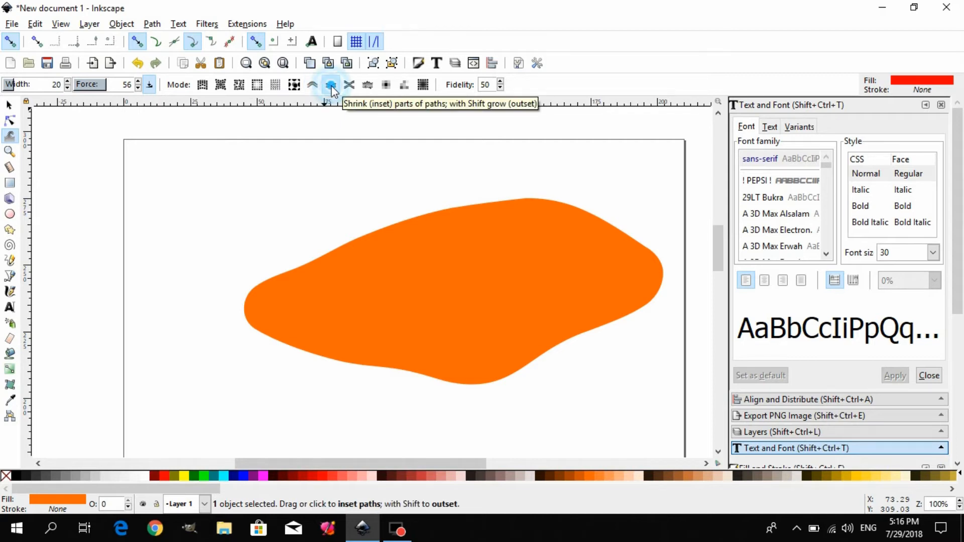
mouse_move(308, 308)
mouse_down()
mouse_move(353, 268)
mouse_move(388, 270)
mouse_move(448, 250)
mouse_move(467, 286)
mouse_move(447, 311)
mouse_move(450, 254)
mouse_up()
mouse_move(462, 232)
mouse_down()
mouse_move(517, 262)
mouse_move(553, 258)
mouse_up()
mouse_move(626, 178)
mouse_down()
mouse_move(531, 268)
mouse_move(654, 248)
mouse_move(629, 289)
mouse_move(503, 308)
mouse_move(574, 359)
mouse_move(501, 378)
mouse_move(456, 377)
mouse_move(383, 363)
mouse_move(269, 311)
mouse_move(360, 325)
mouse_move(414, 303)
mouse_move(495, 302)
mouse_move(543, 270)
mouse_move(480, 295)
mouse_move(517, 260)
mouse_move(492, 288)
mouse_move(511, 265)
mouse_move(527, 309)
mouse_move(563, 303)
mouse_move(572, 291)
mouse_move(556, 309)
mouse_move(542, 300)
mouse_move(593, 289)
mouse_move(525, 252)
mouse_move(523, 224)
mouse_up()
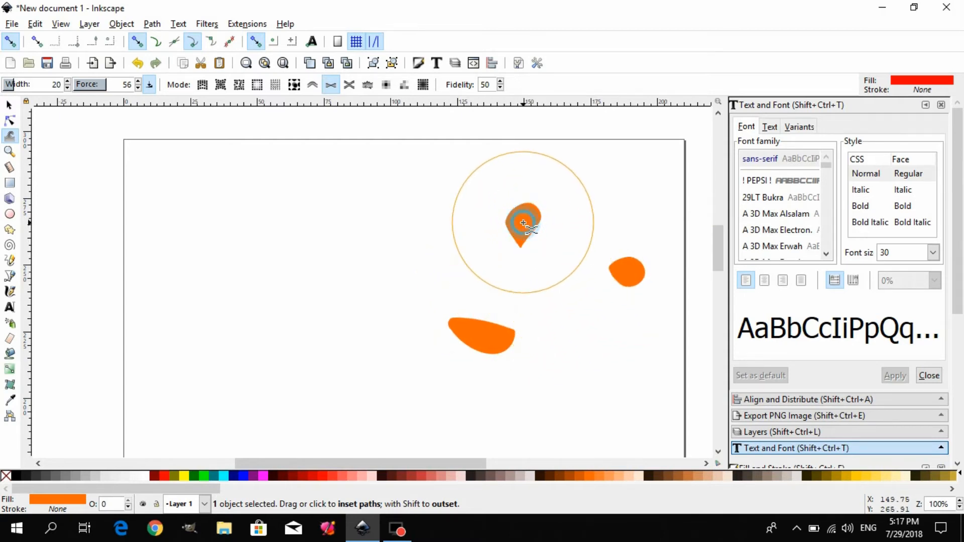
Deform the uppermost fragment with push-paths mode and pull the lowest fragment into a thin sliver with attract-paths mode.
click(312, 84)
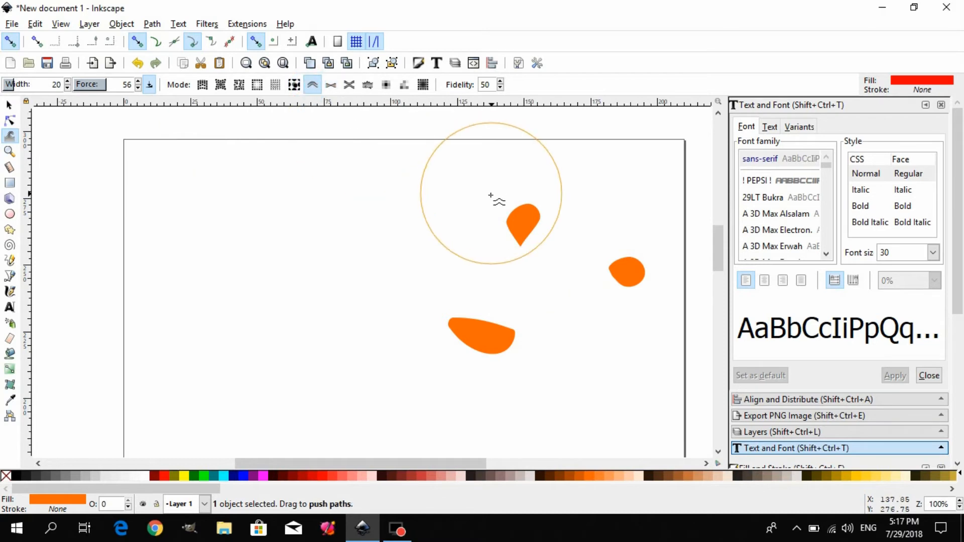
mouse_move(512, 218)
mouse_down()
mouse_move(484, 224)
mouse_move(459, 198)
mouse_move(536, 194)
mouse_move(481, 243)
mouse_move(493, 333)
mouse_up()
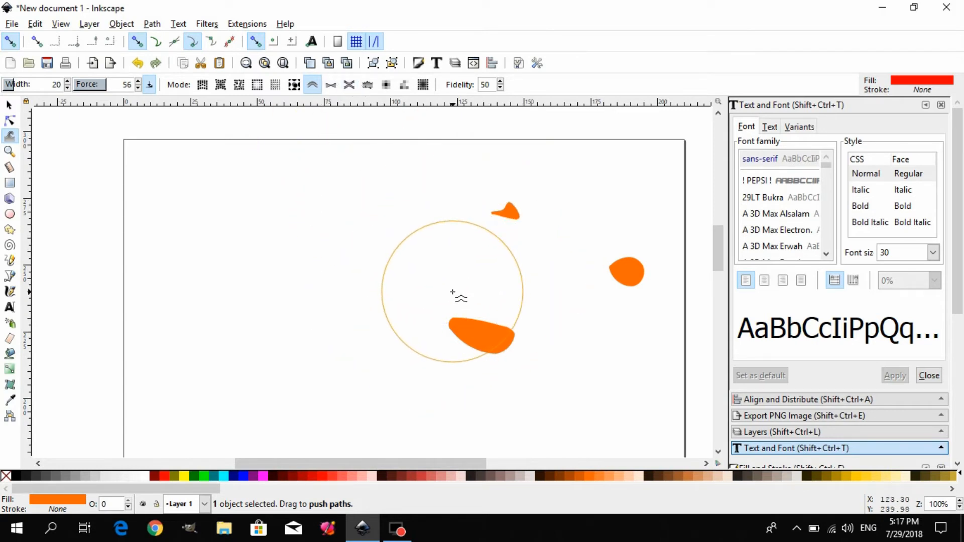
click(349, 85)
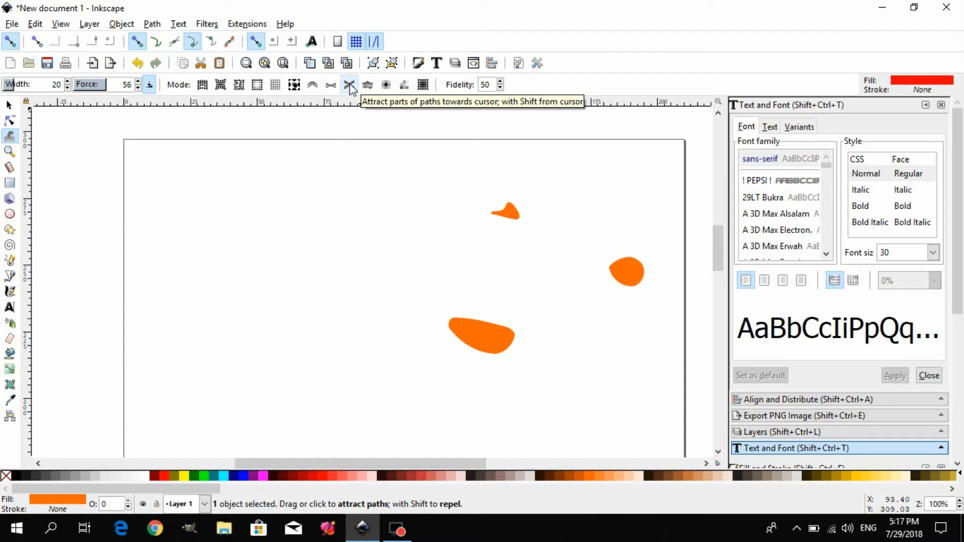
mouse_move(477, 338)
mouse_down()
mouse_move(437, 360)
mouse_move(383, 365)
mouse_move(551, 334)
mouse_up()
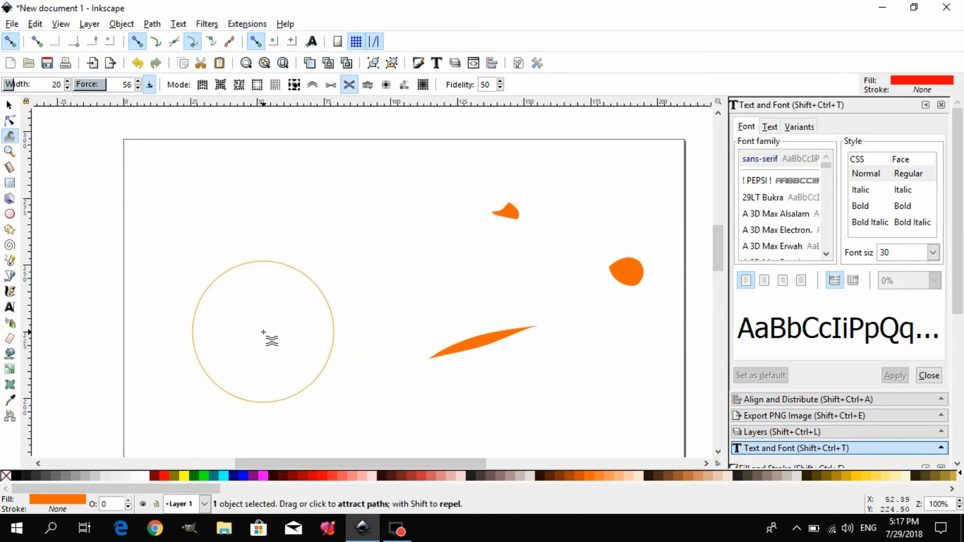
Delete the fragments and draw a new orange circle with a radius of about 21 mm in the upper middle of the page.
click(8, 105)
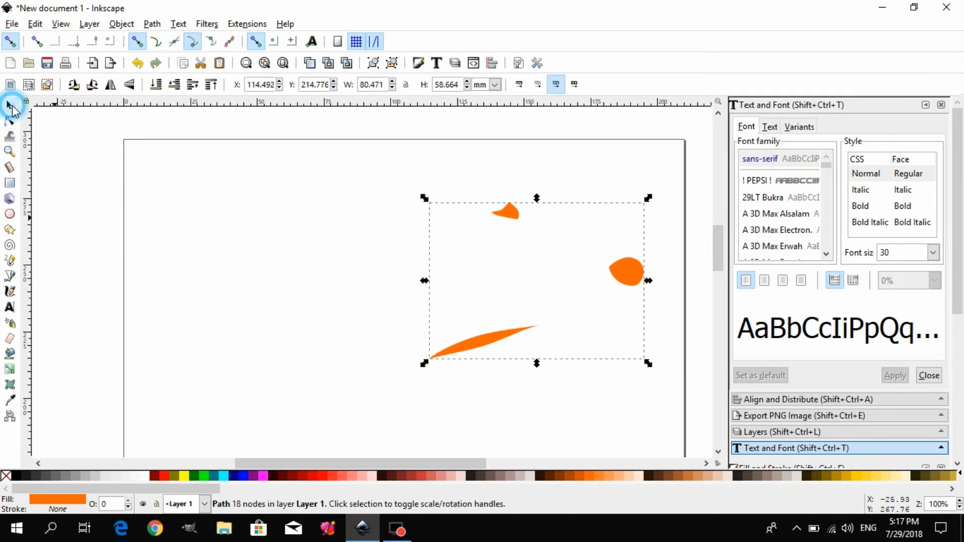
key(ctrl)
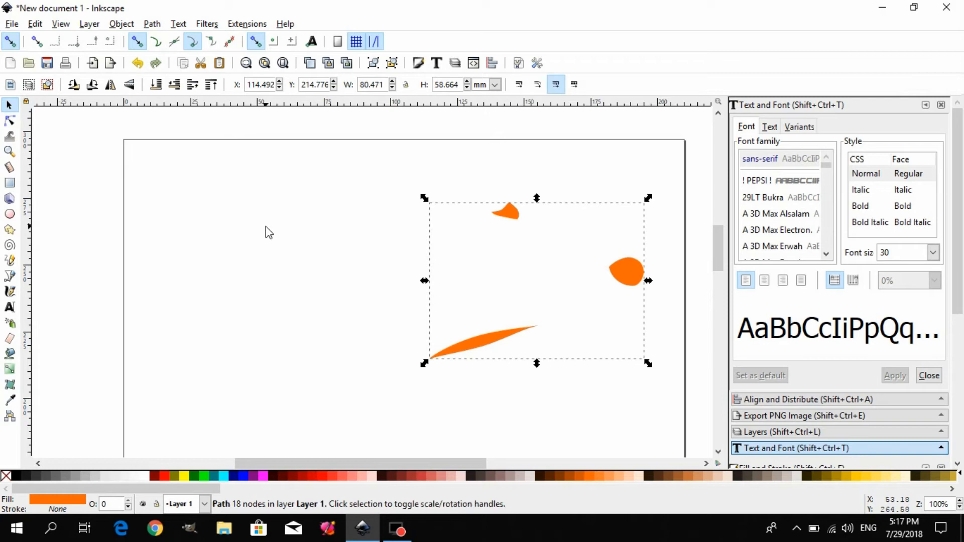
key(Delete)
click(9, 214)
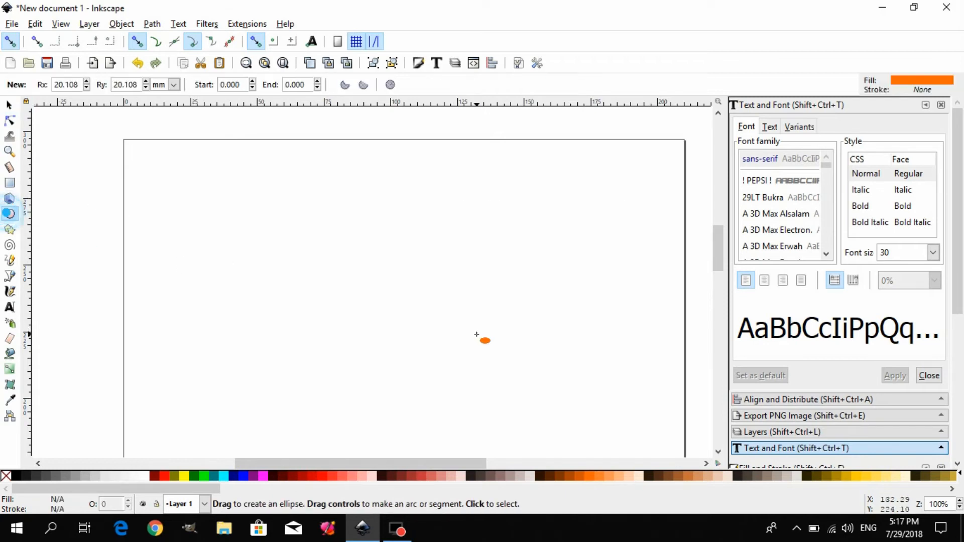
mouse_move(439, 282)
mouse_down()
mouse_move(428, 278)
mouse_move(400, 314)
mouse_move(346, 311)
mouse_up()
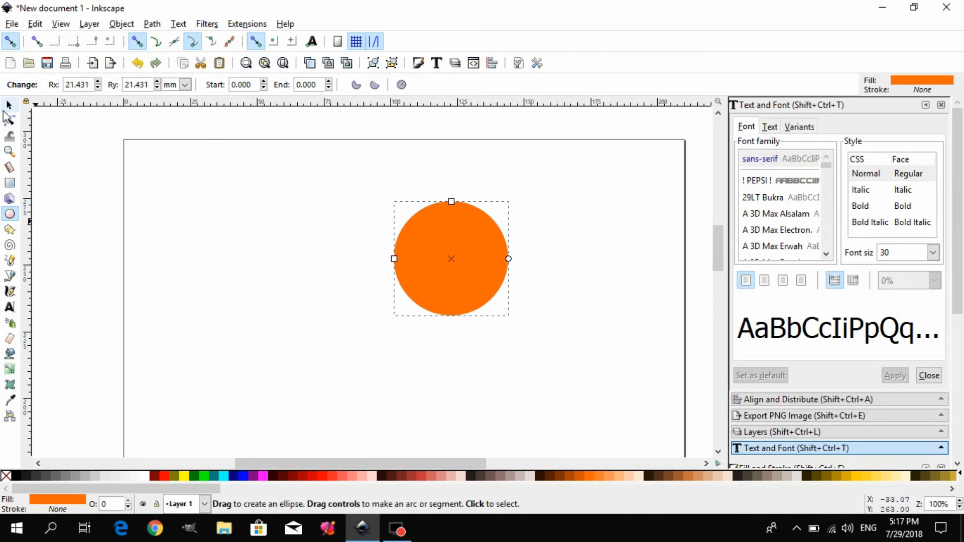
Pull the circle's outline into a spiky shape with the Tweak tool's attract-paths mode.
click(8, 136)
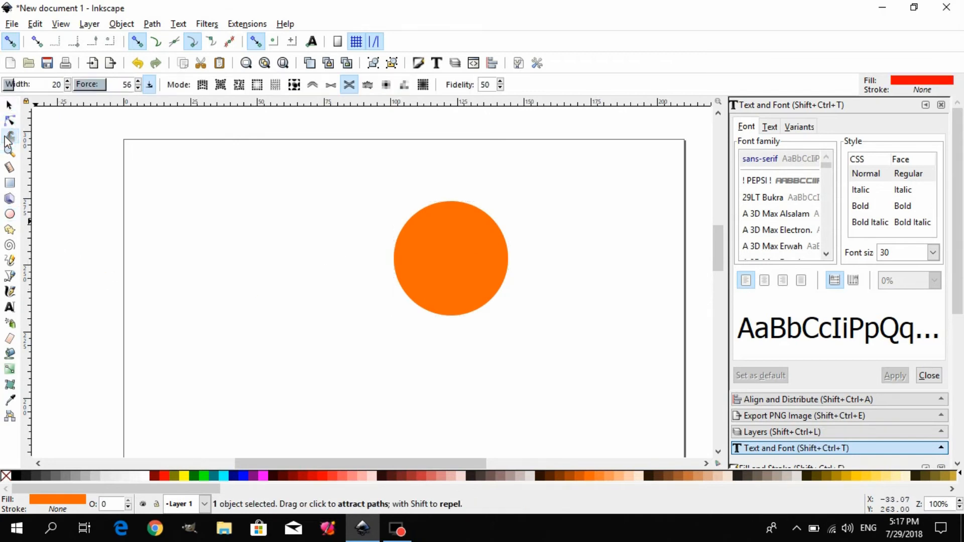
click(349, 85)
mouse_move(429, 260)
mouse_down()
mouse_move(398, 295)
mouse_move(330, 294)
mouse_move(388, 269)
mouse_move(393, 280)
mouse_move(312, 280)
mouse_move(423, 238)
mouse_move(502, 254)
mouse_move(562, 251)
mouse_move(630, 211)
mouse_move(520, 245)
mouse_move(586, 241)
mouse_move(508, 258)
mouse_move(479, 252)
mouse_move(585, 217)
mouse_move(641, 173)
mouse_move(241, 286)
mouse_move(423, 270)
mouse_move(435, 275)
mouse_move(411, 318)
mouse_move(422, 372)
mouse_move(417, 315)
mouse_move(458, 273)
mouse_move(523, 333)
mouse_move(472, 306)
mouse_move(400, 209)
mouse_move(450, 233)
mouse_move(361, 189)
mouse_move(478, 264)
mouse_move(484, 204)
mouse_move(392, 241)
mouse_up()
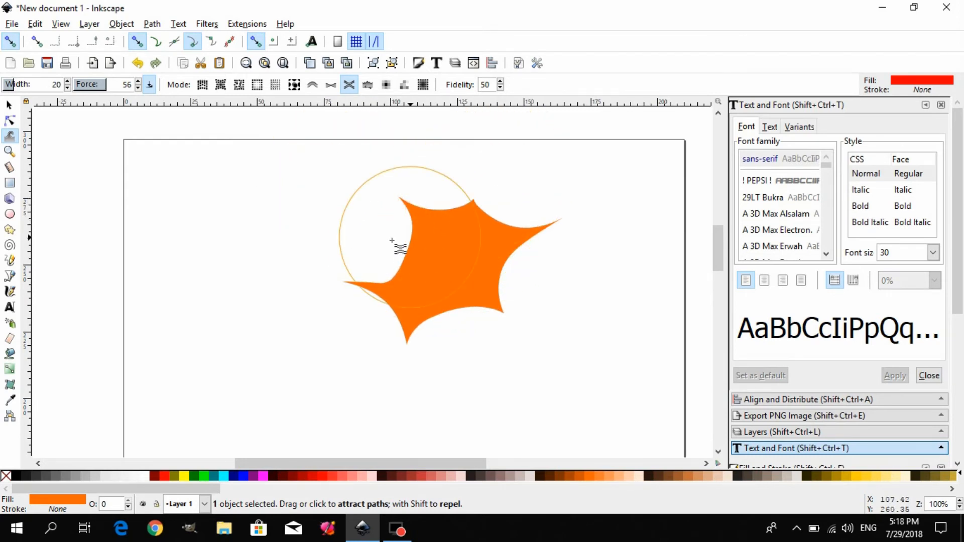
Reshape the spiky outline with the Node tool by pulling nodes outward at its top, left side and lower left.
click(10, 122)
drag(445, 209, 456, 160)
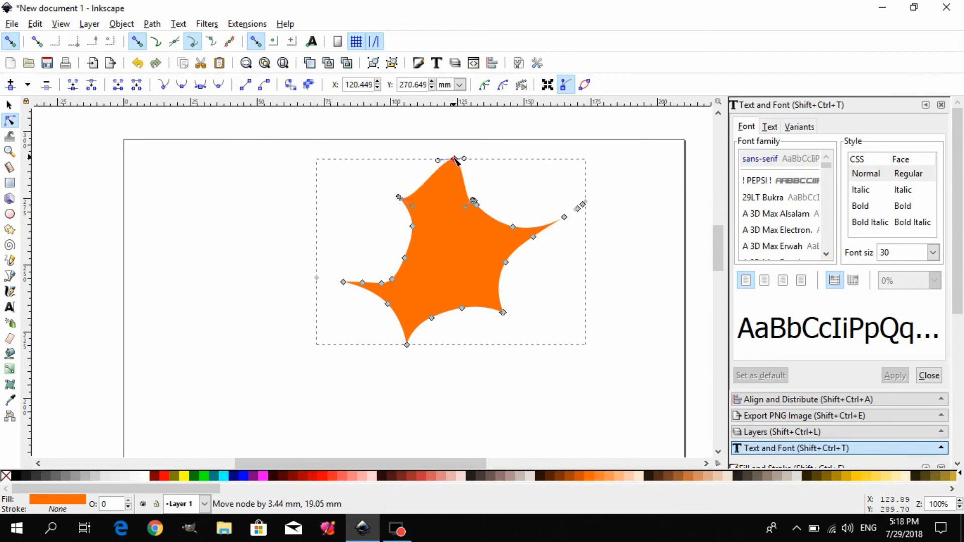
click(400, 198)
drag(402, 198, 323, 170)
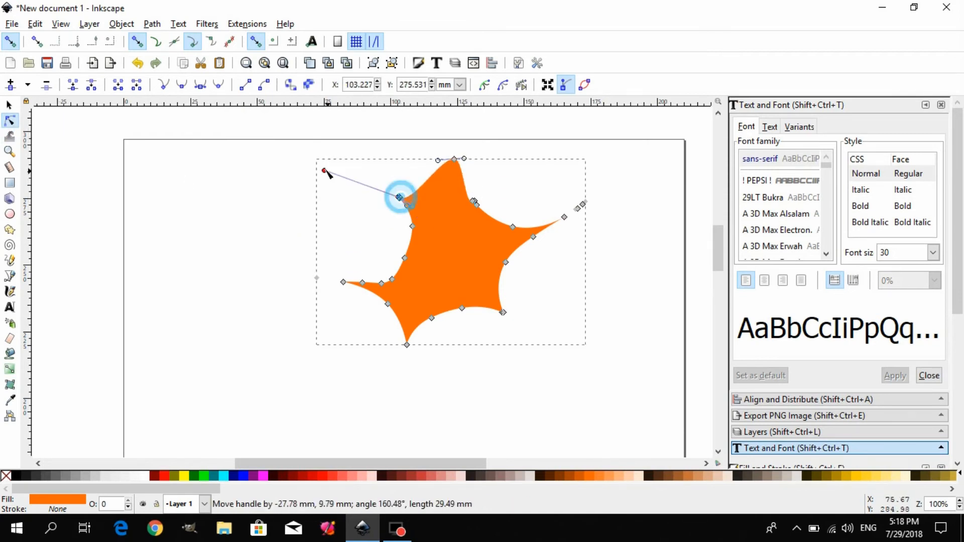
drag(411, 227, 319, 221)
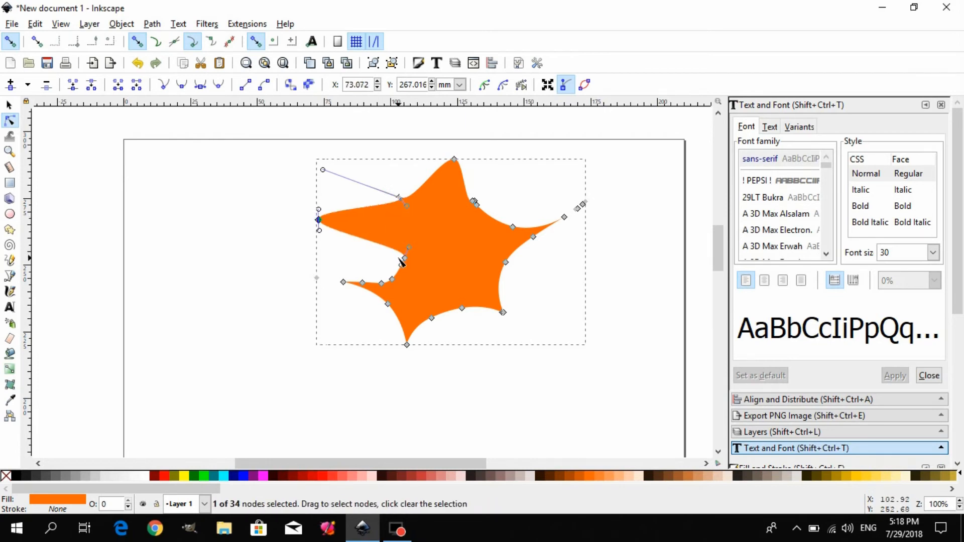
drag(404, 258, 282, 268)
double_click(362, 282)
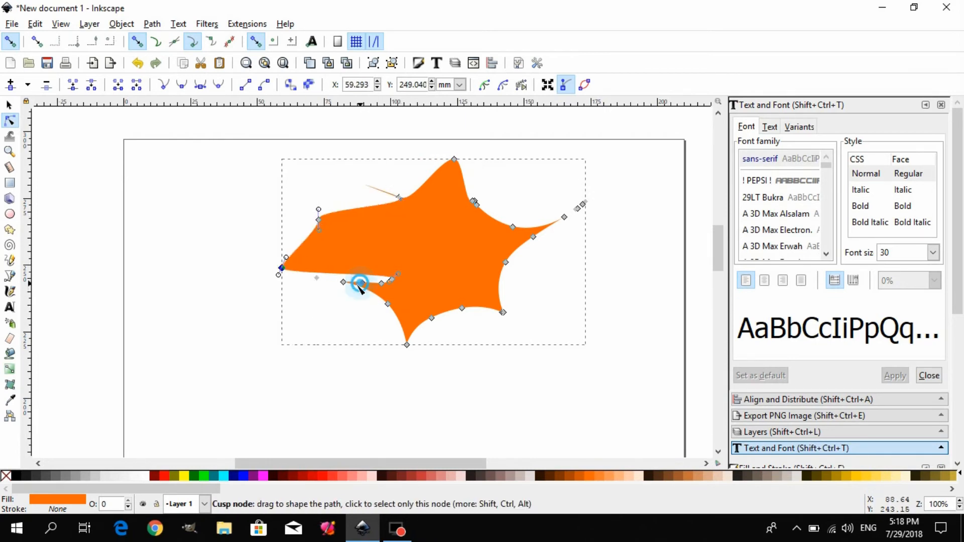
drag(362, 283, 324, 366)
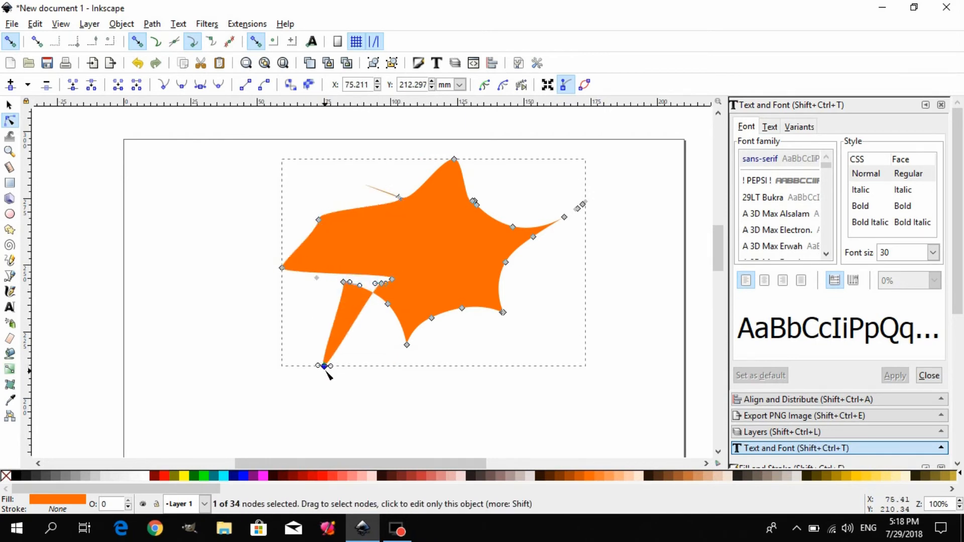
Roughen the concave edge on the right side of the shape with the Tweak tool's roughen mode.
click(10, 136)
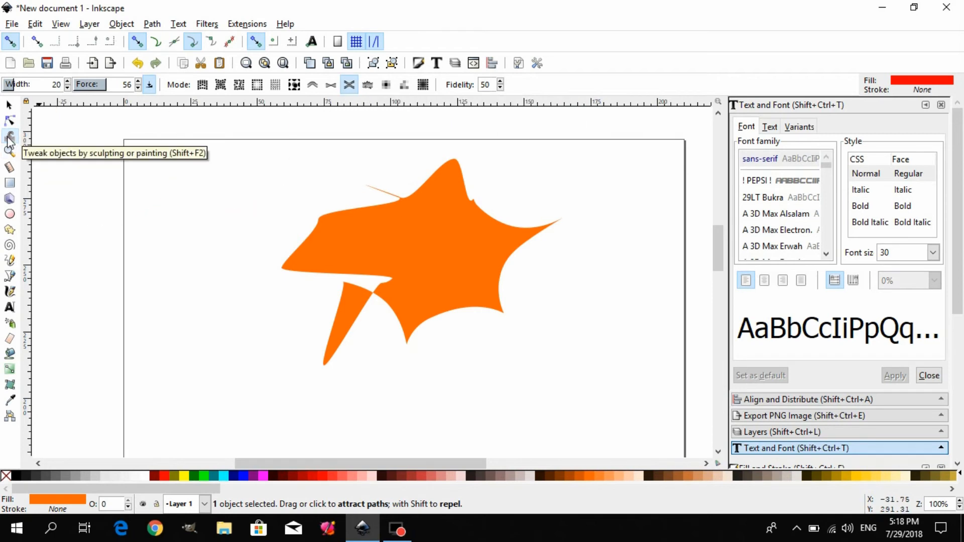
click(368, 85)
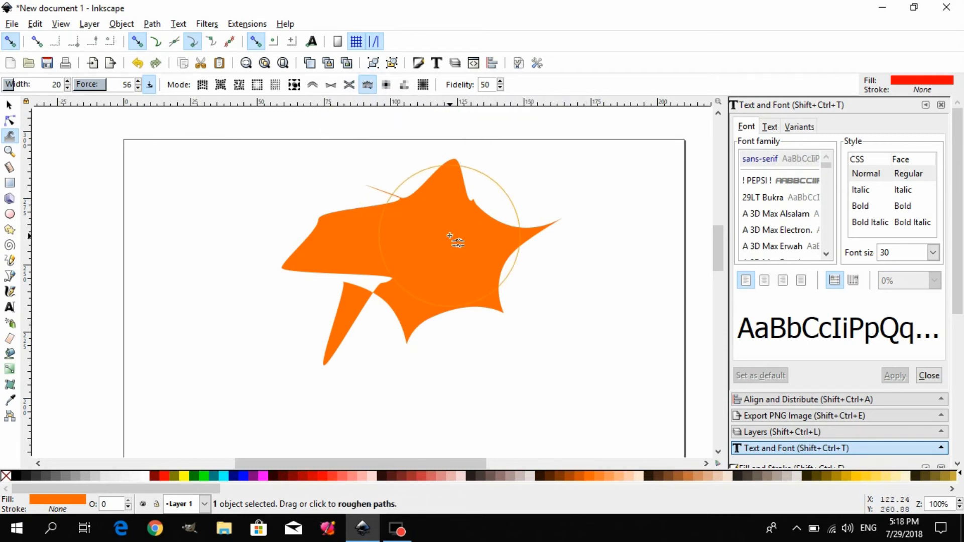
drag(452, 236, 505, 290)
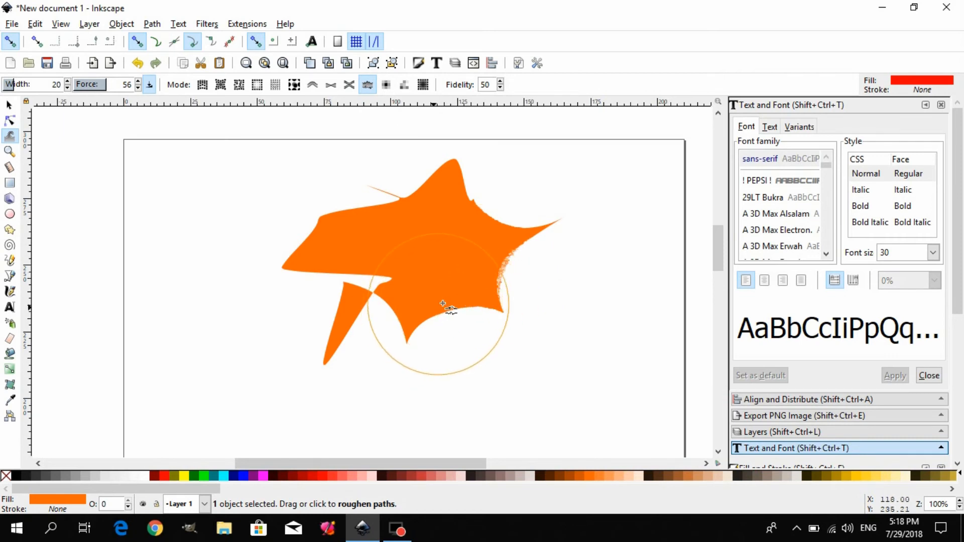
Tint the shape towards red with the Tweak tool's color painting mode and shift it slightly to the left.
click(386, 85)
mouse_move(430, 219)
mouse_down()
mouse_move(378, 256)
mouse_move(428, 254)
mouse_move(432, 216)
mouse_move(395, 304)
mouse_move(438, 267)
mouse_move(395, 262)
mouse_up()
click(9, 106)
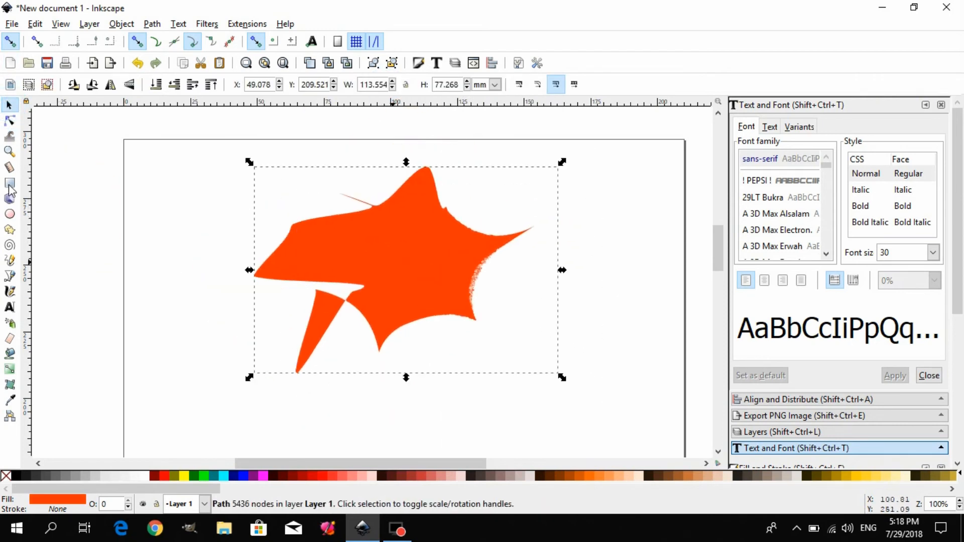
Apply the Tweak tool's randomize-colors mode to the shape twice to vary its fill color and opacity.
click(9, 137)
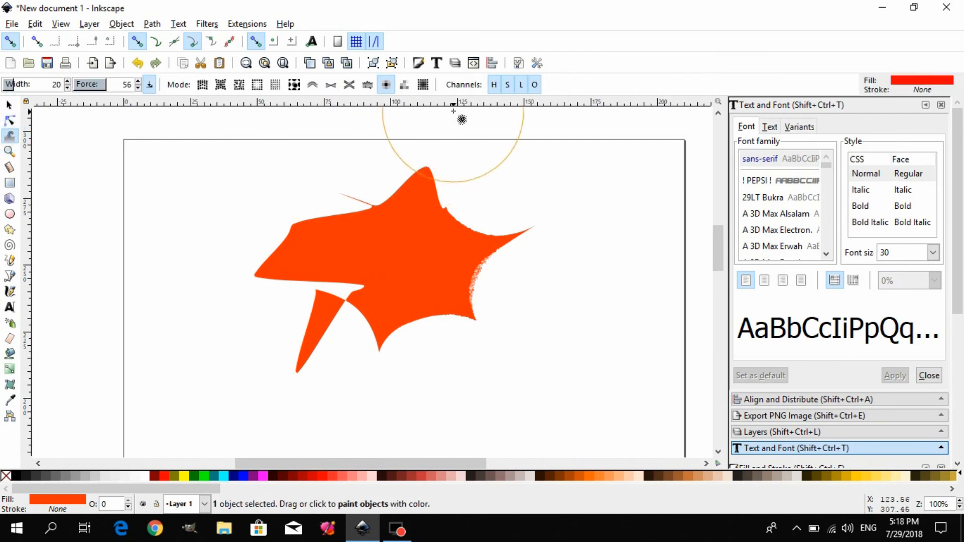
click(403, 83)
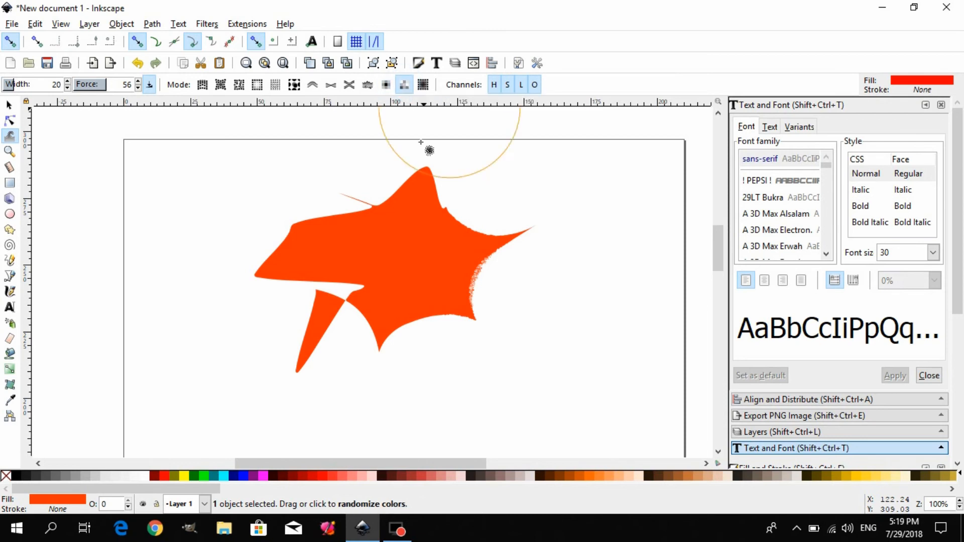
mouse_move(404, 266)
mouse_down()
mouse_move(372, 277)
mouse_move(402, 215)
mouse_move(460, 305)
mouse_move(324, 254)
mouse_move(441, 298)
mouse_move(418, 276)
mouse_up()
click(7, 105)
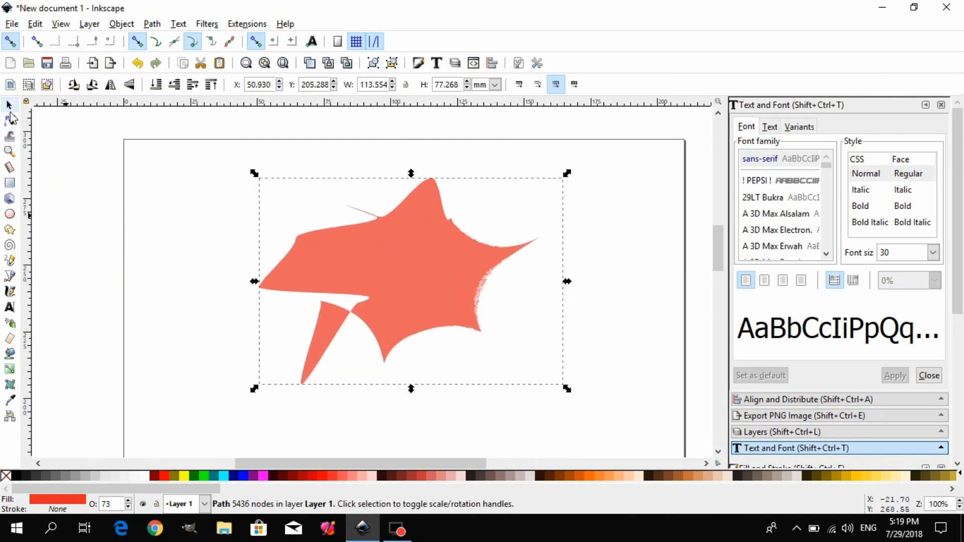
click(10, 138)
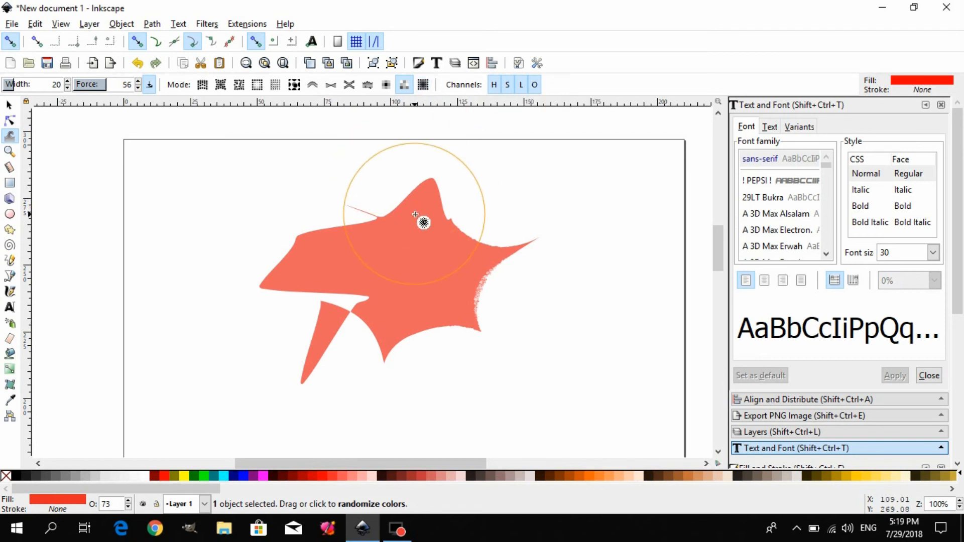
mouse_move(413, 267)
mouse_down()
mouse_move(439, 226)
mouse_move(423, 251)
mouse_up()
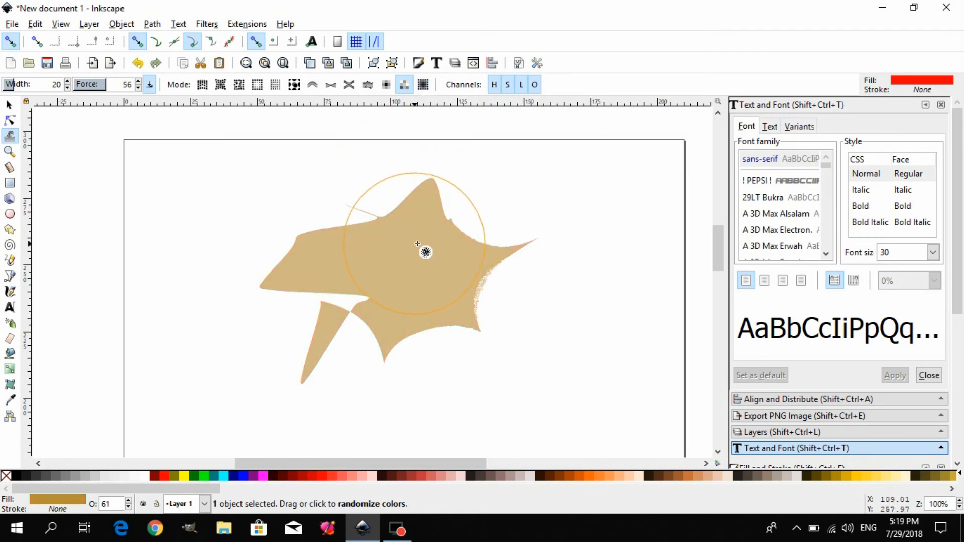
Blur the shape heavily into a soft spot with the Tweak tool's blur mode.
click(422, 84)
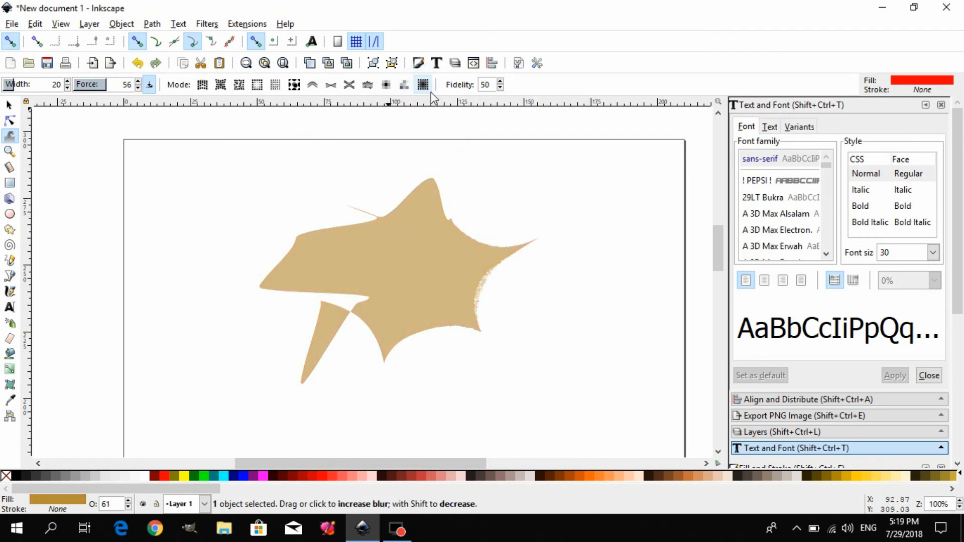
mouse_move(441, 261)
mouse_down()
mouse_move(415, 278)
mouse_move(396, 272)
mouse_move(400, 252)
mouse_up()
click(9, 105)
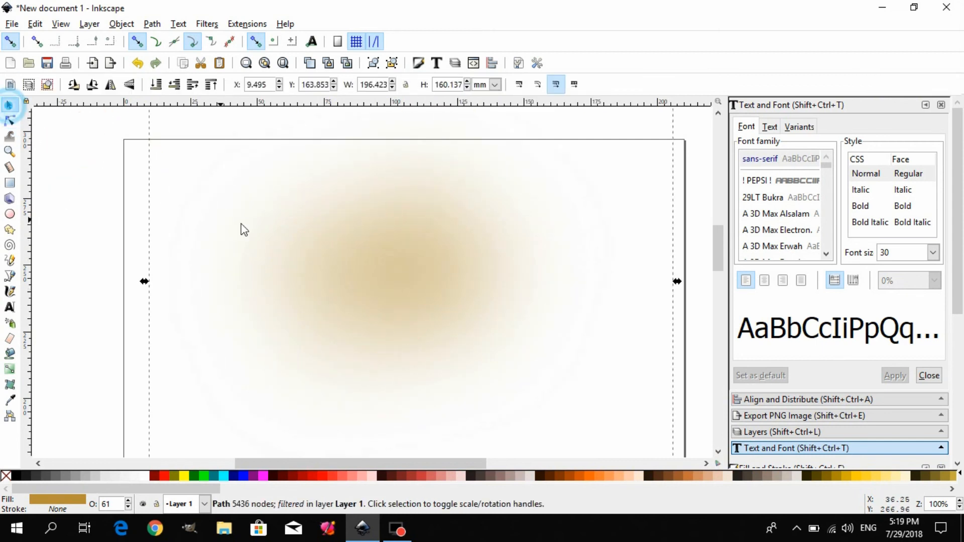
Move the blurred shape down about 11 mm and delete it.
click(365, 232)
drag(355, 275, 403, 290)
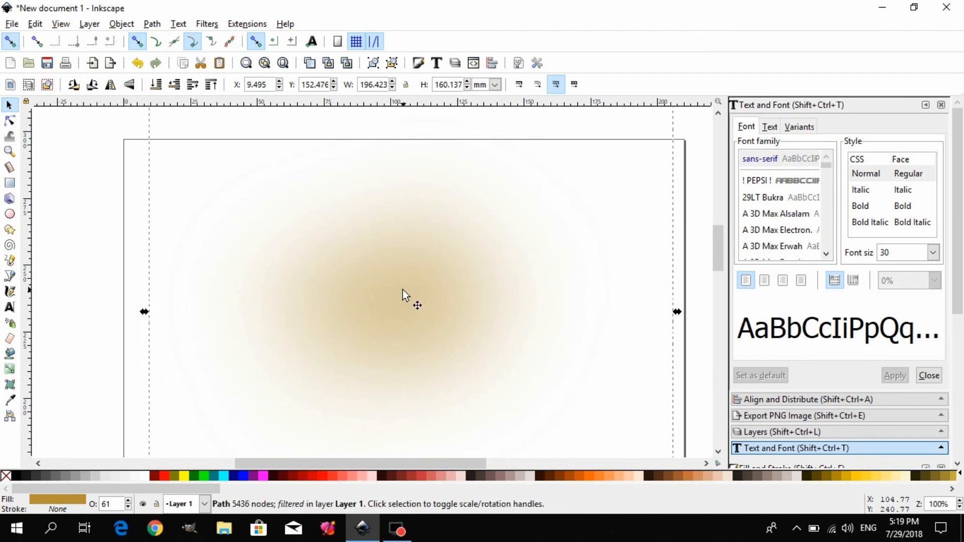
key(Delete)
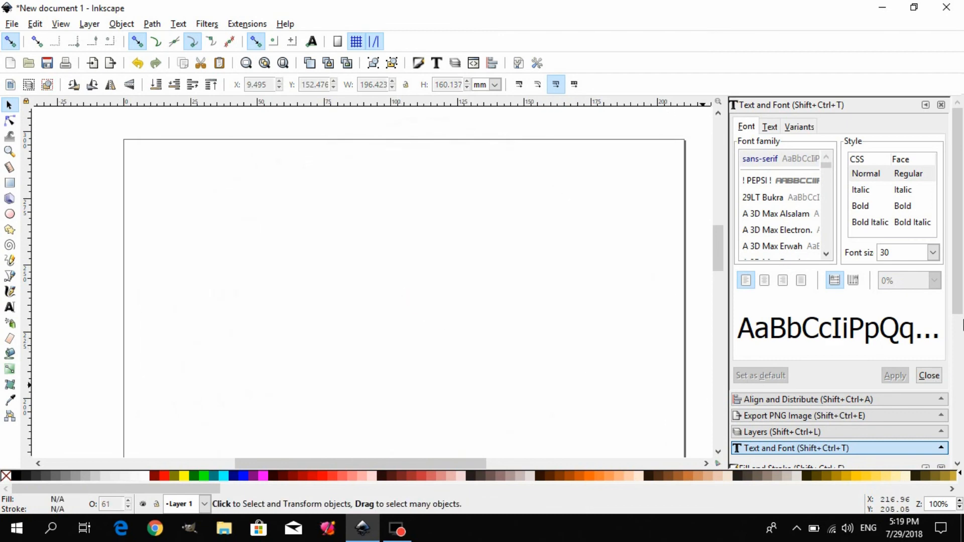
Show the Fill and Stroke blur and opacity settings and reactivate the Tweak tool.
drag(955, 211, 961, 365)
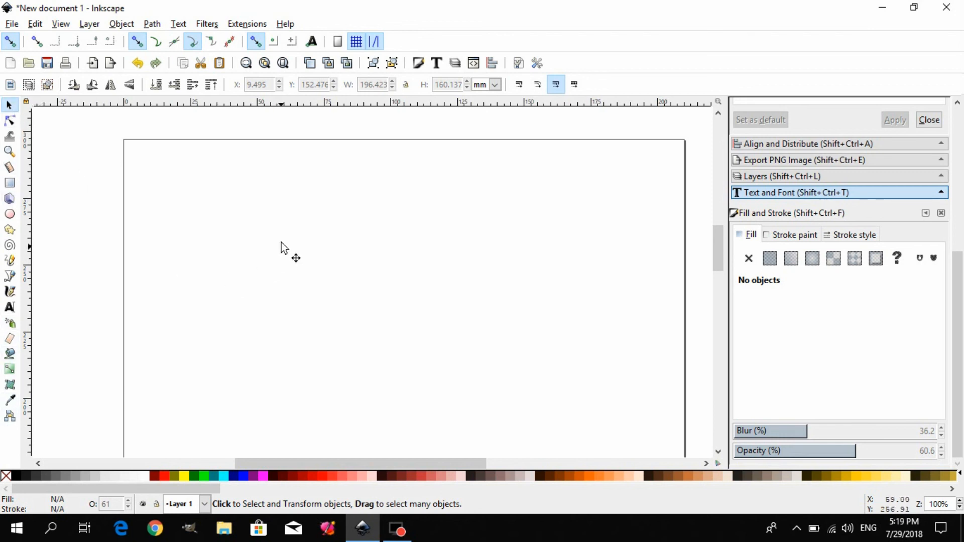
click(10, 136)
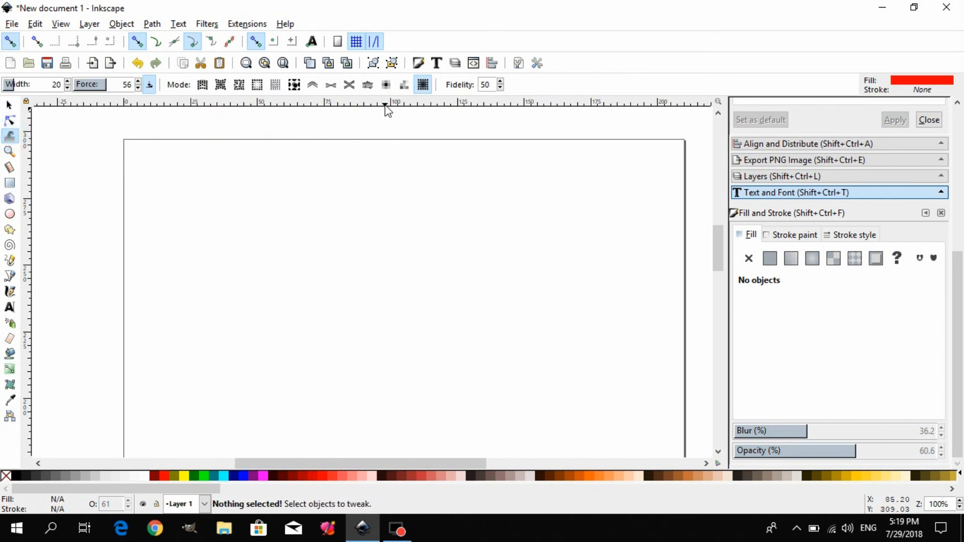